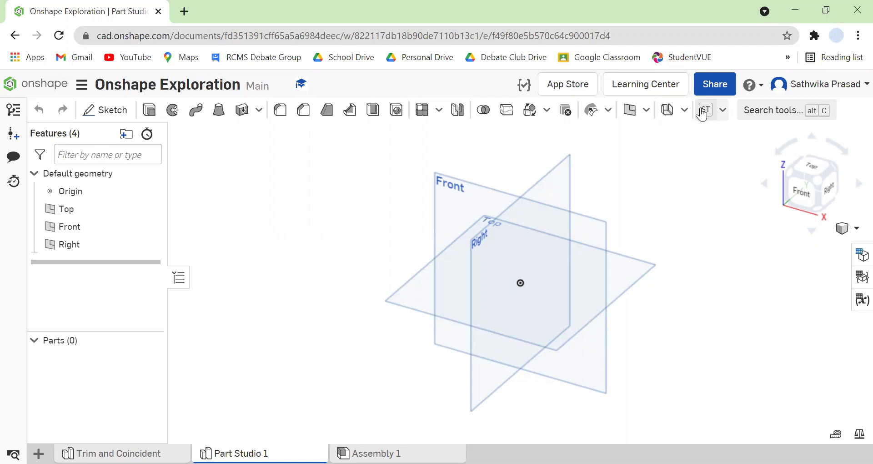
left_click(637, 269)
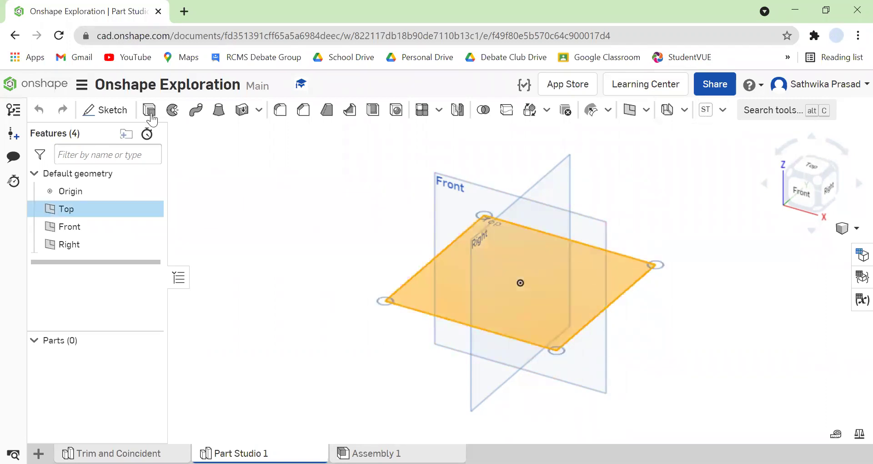
left_click(112, 111)
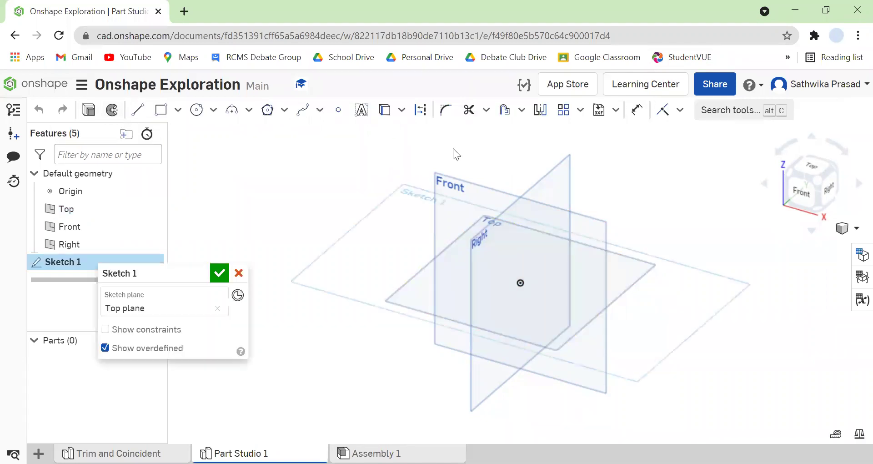
left_click(680, 110)
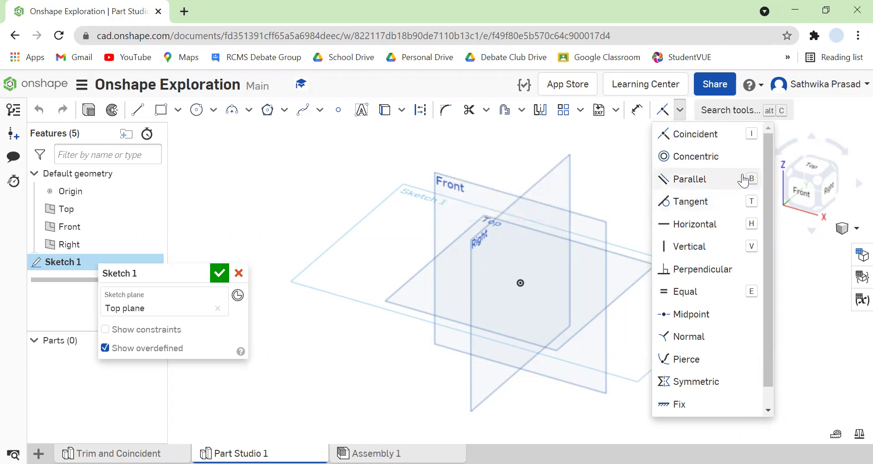
left_click(615, 180)
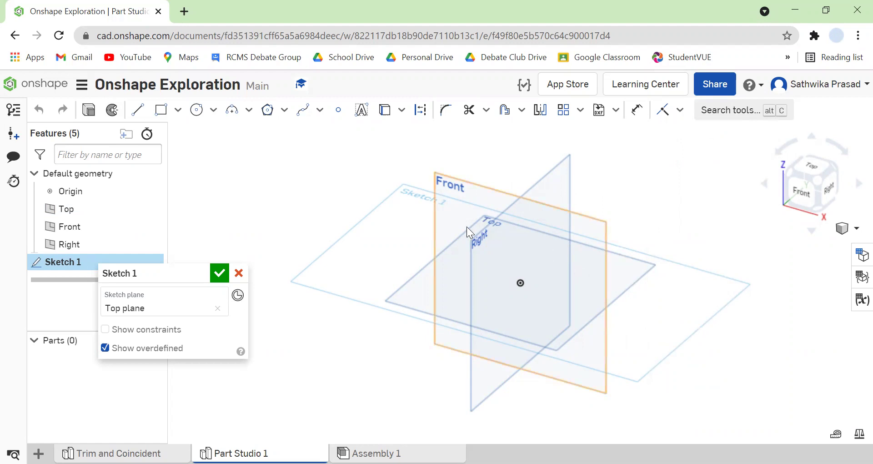
left_click(238, 273)
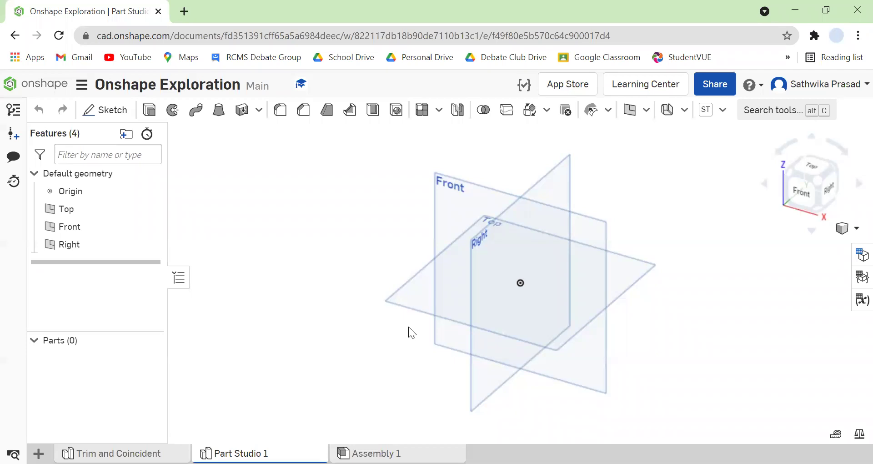
Start a new sketch on the Top plane and view it normal to the sketch plane
left_click(415, 301)
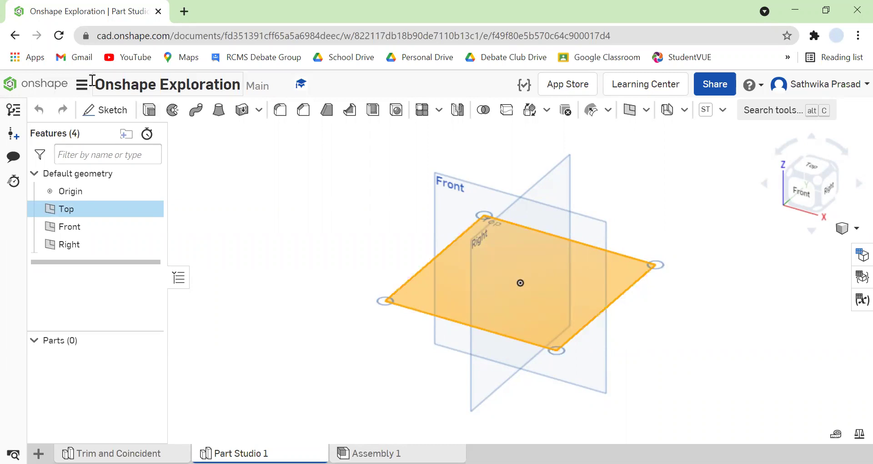
left_click(106, 110)
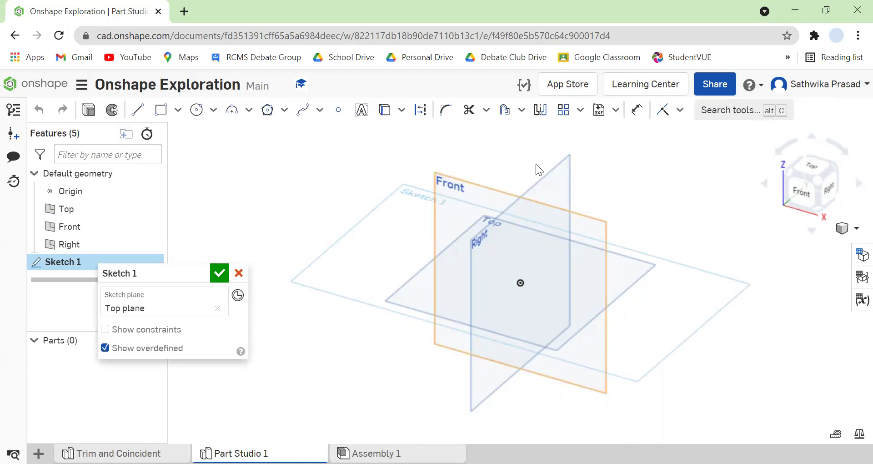
right_click(644, 354)
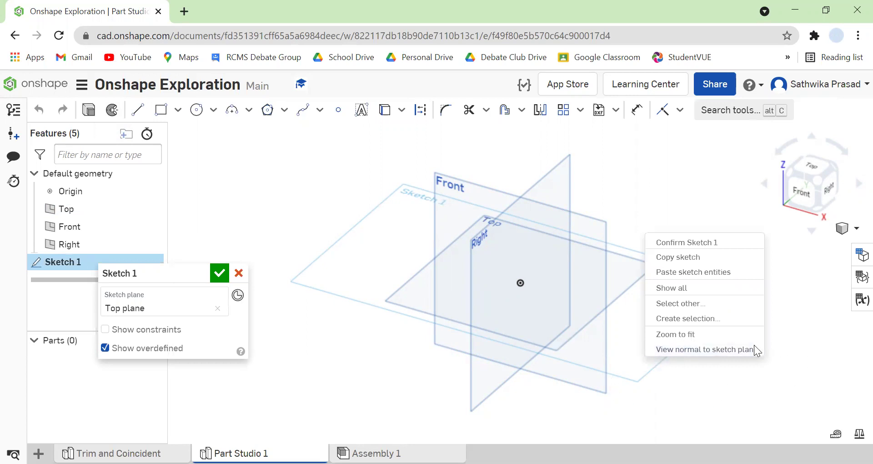
left_click(727, 350)
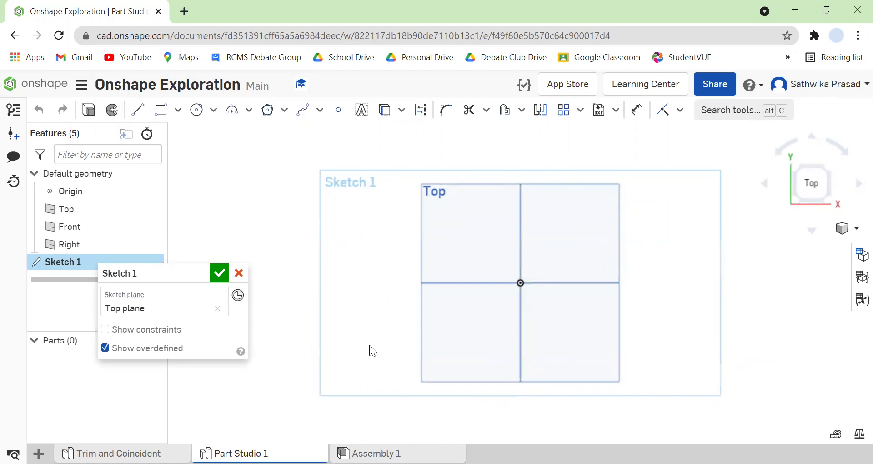
left_click(680, 110)
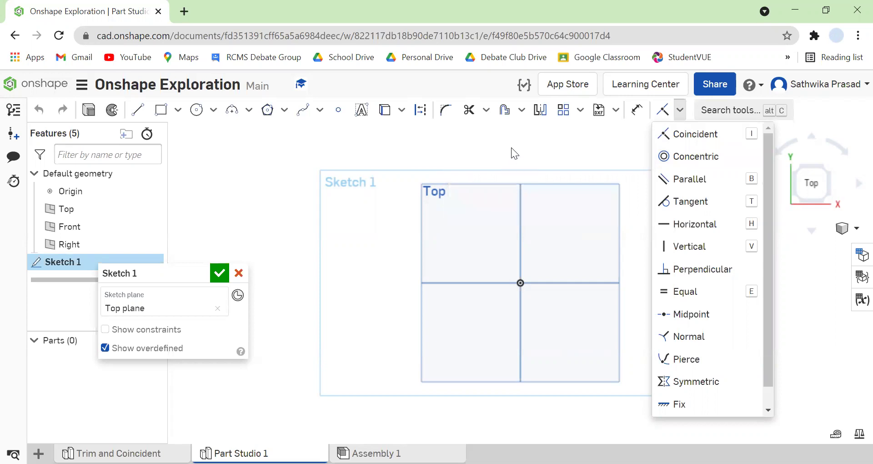
left_click(513, 162)
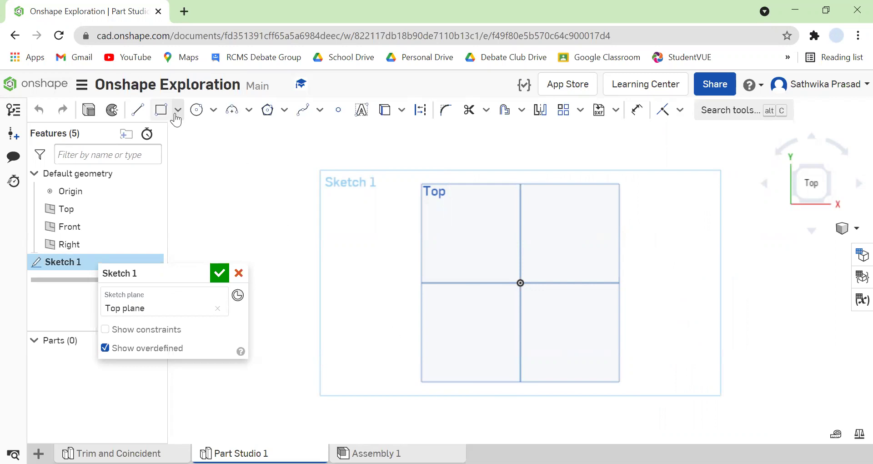
Sketch a circle about 7.42 in in diameter, centred above and to the right of the origin
left_click(197, 116)
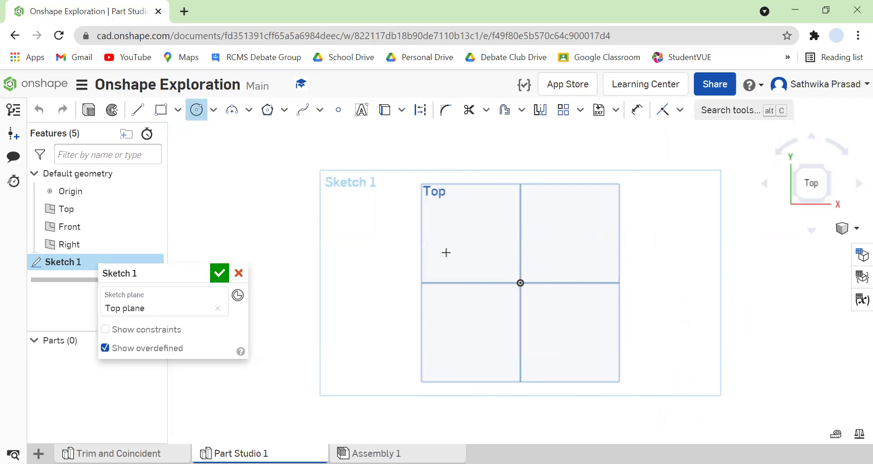
left_click(581, 245)
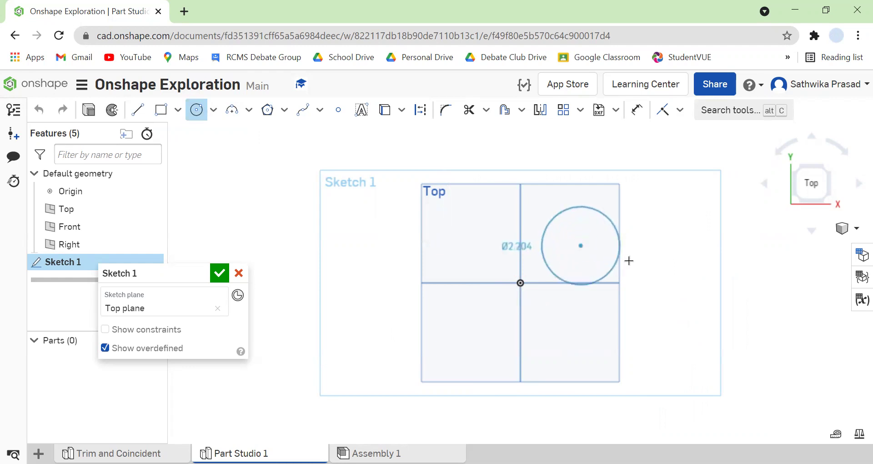
left_click(696, 287)
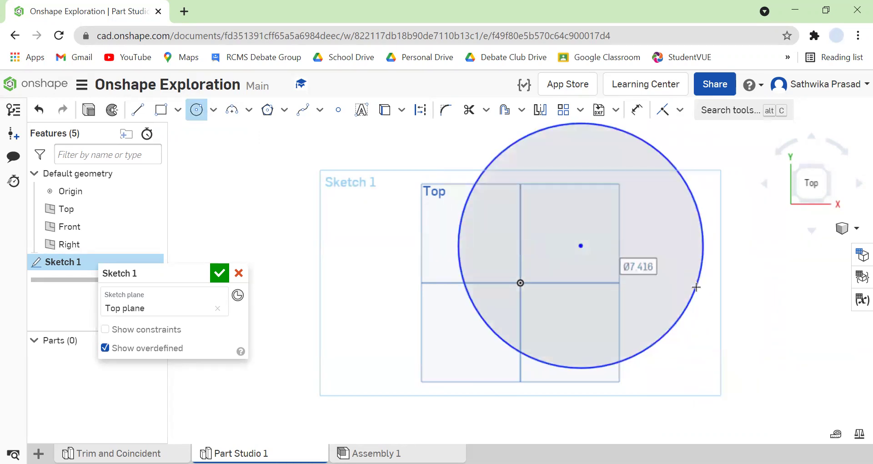
Dimension the circle's diameter to 6 in
left_click(637, 110)
left_click(661, 154)
left_click(752, 165)
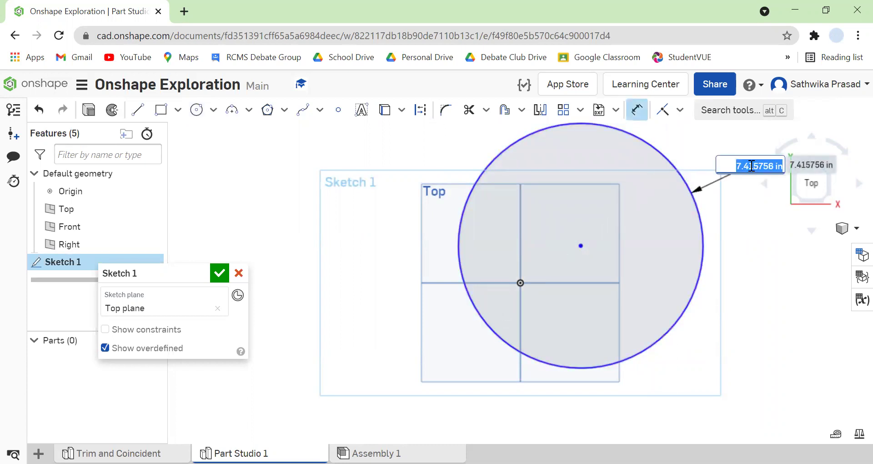
type("6")
key("Return")
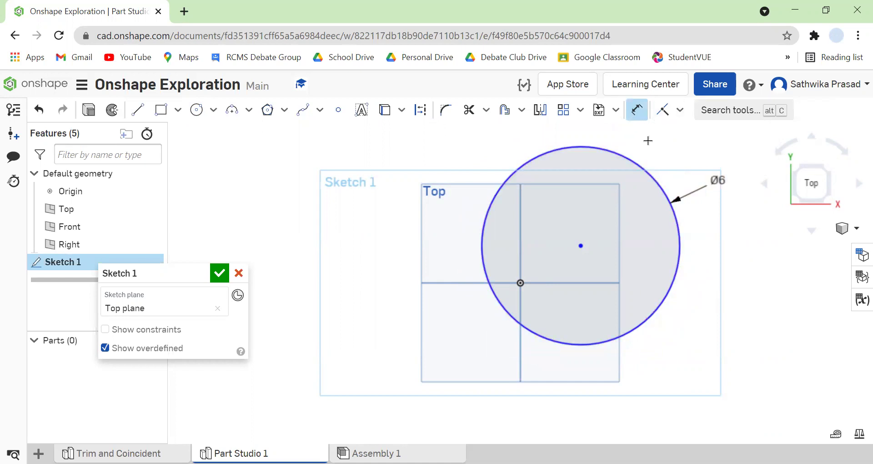
key("Escape")
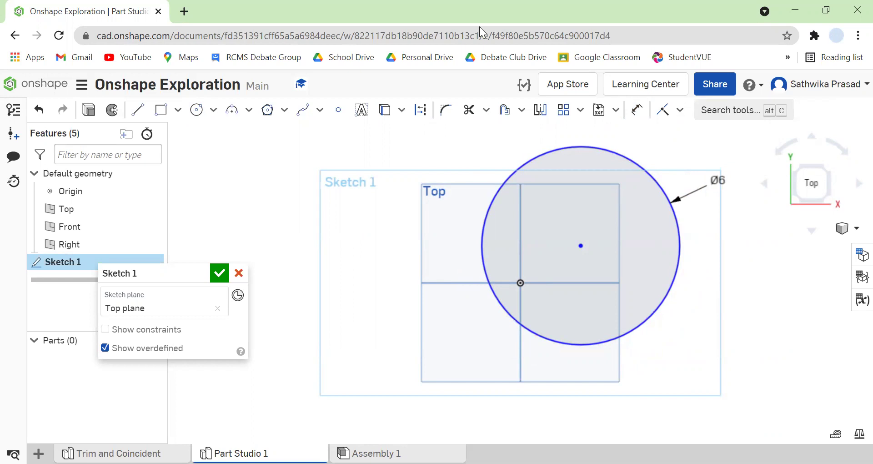
Sketch a second, smaller circle below and to the left of the large one and dimension its diameter to 2.5 in
left_click(197, 110)
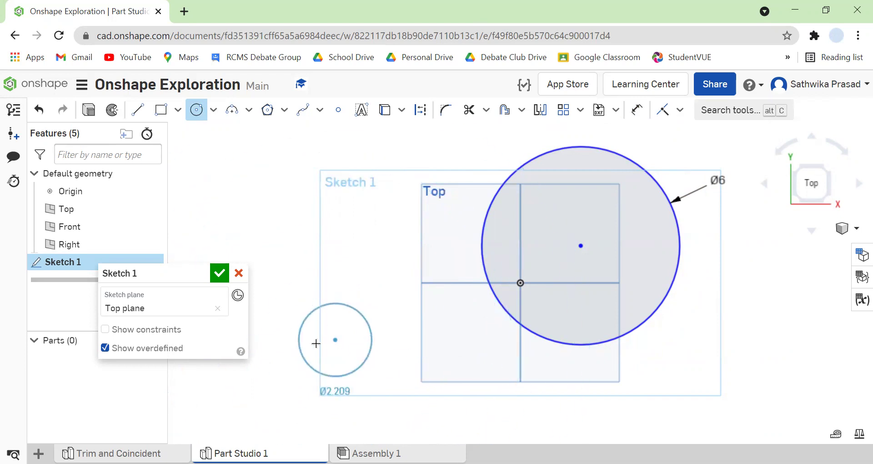
left_click(352, 300)
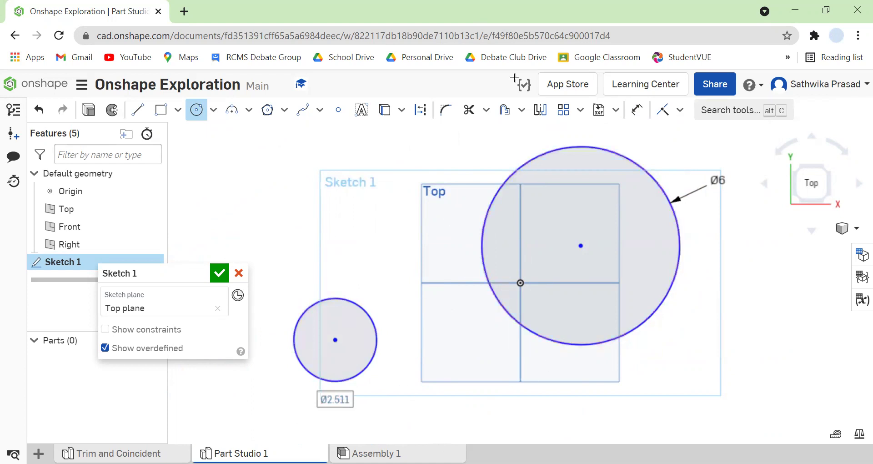
left_click(636, 110)
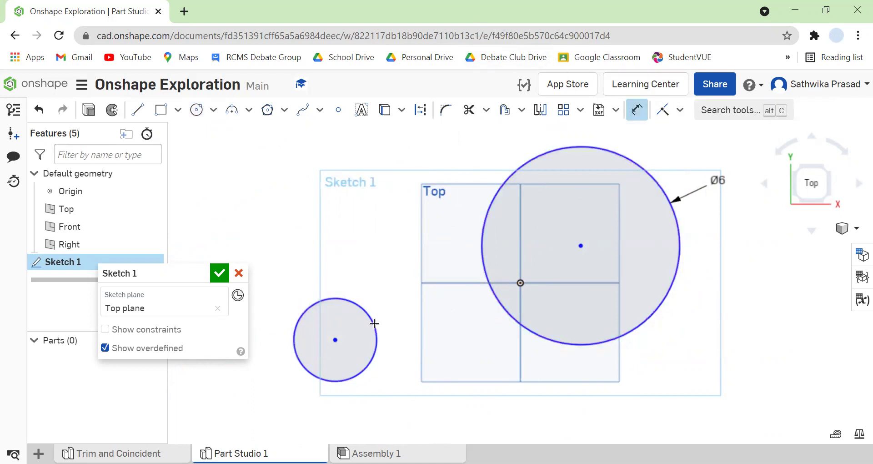
left_click(370, 320)
left_click(389, 262)
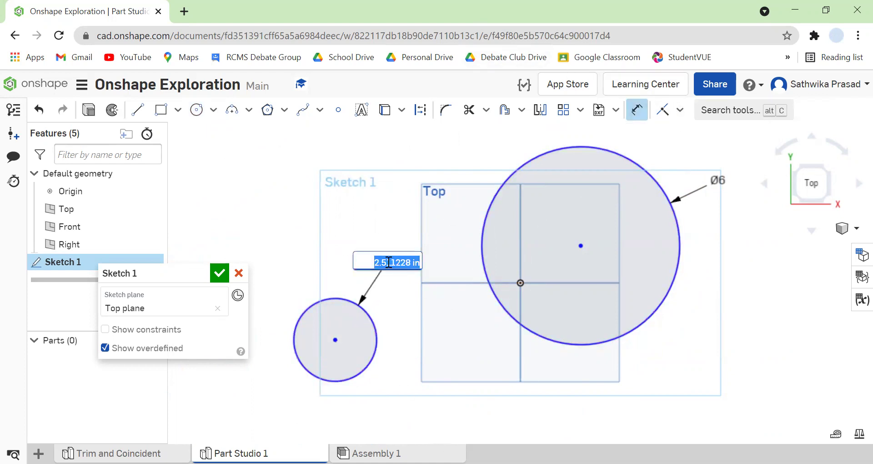
type("2.5")
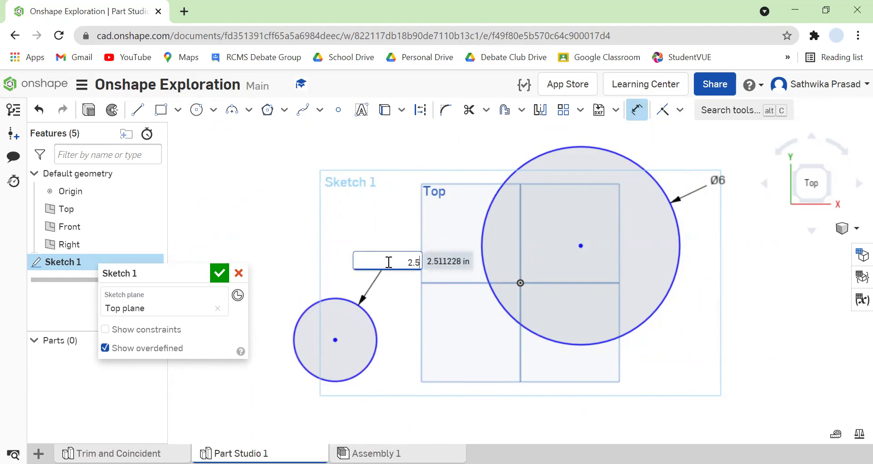
key("Return")
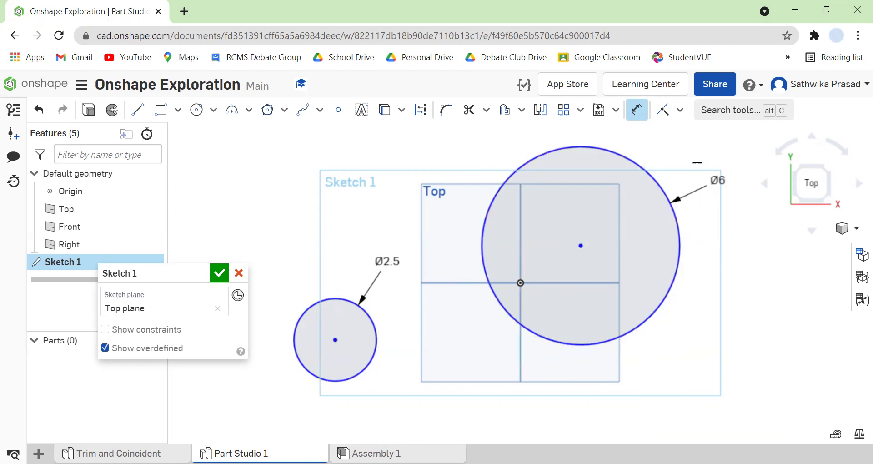
key("Escape")
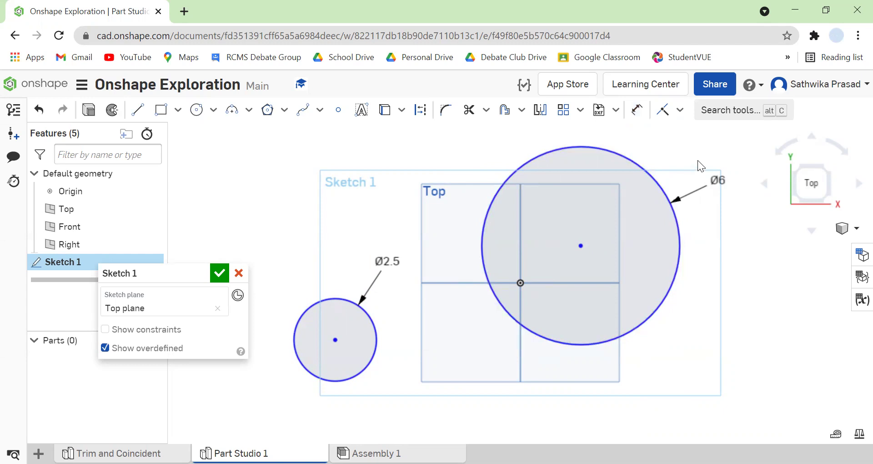
Apply a Coincident constraint between the centre of the 6 in circle and the origin
left_click(680, 110)
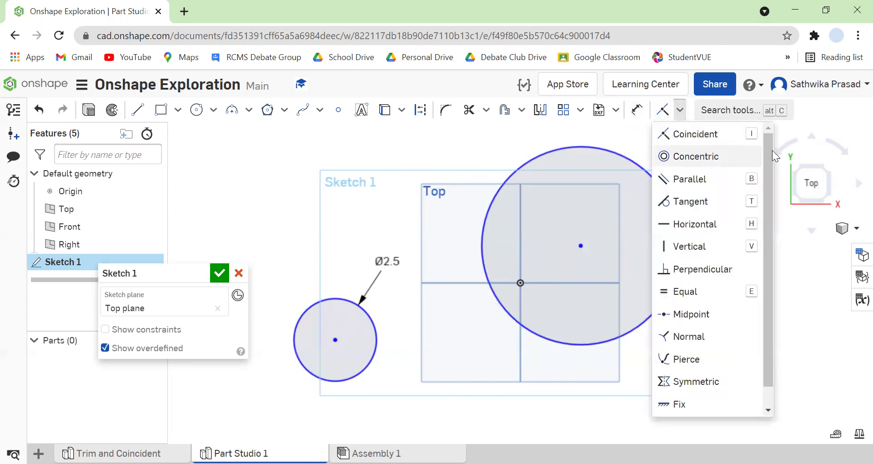
left_click(680, 137)
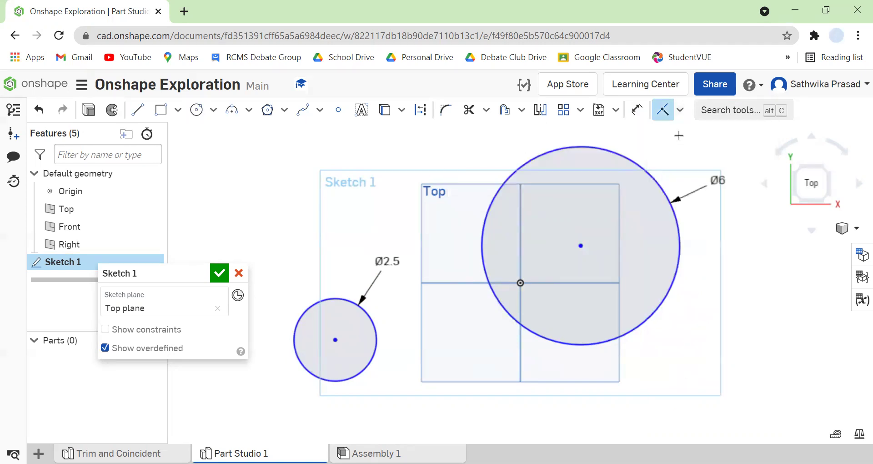
left_click(581, 245)
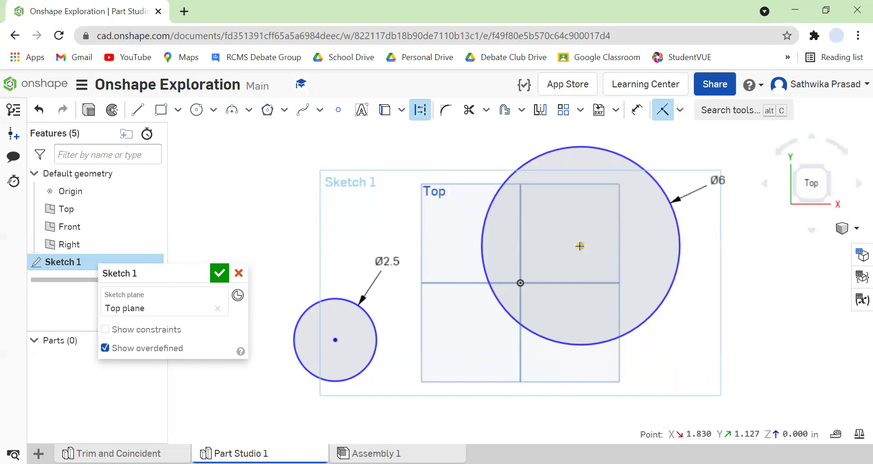
left_click(520, 283)
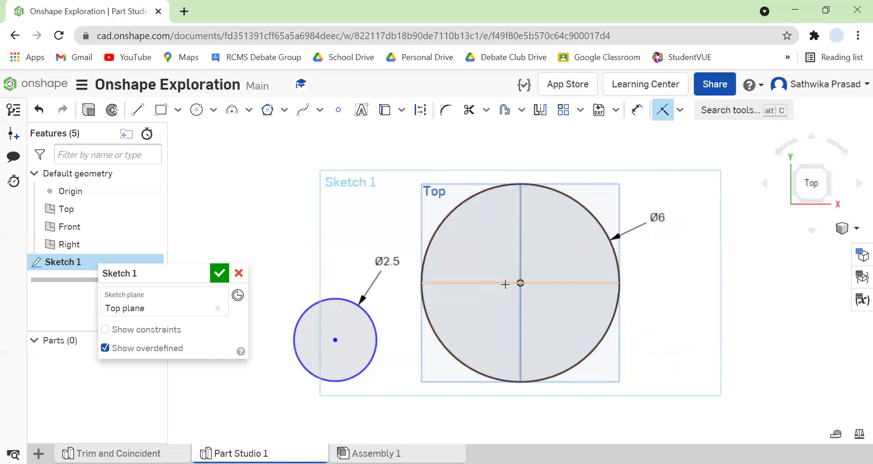
left_click(662, 111)
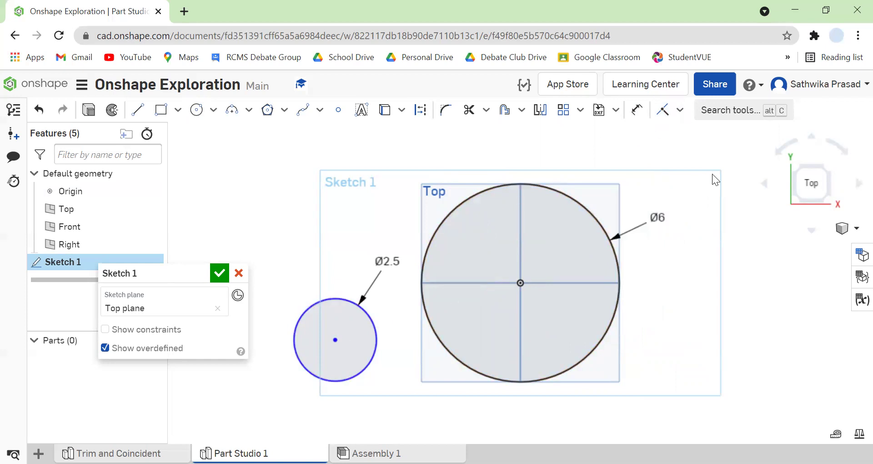
Apply a Concentric constraint between the centre of the 2.5 in circle and the centre of the large circle at the origin
left_click(680, 110)
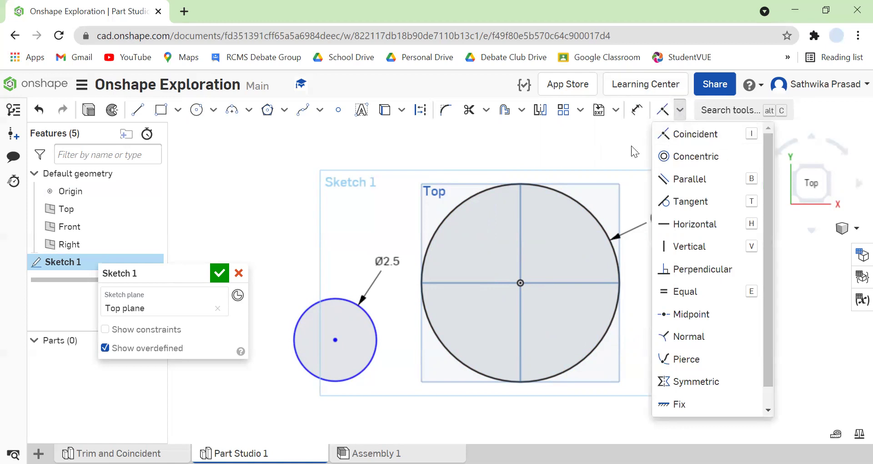
left_click(668, 165)
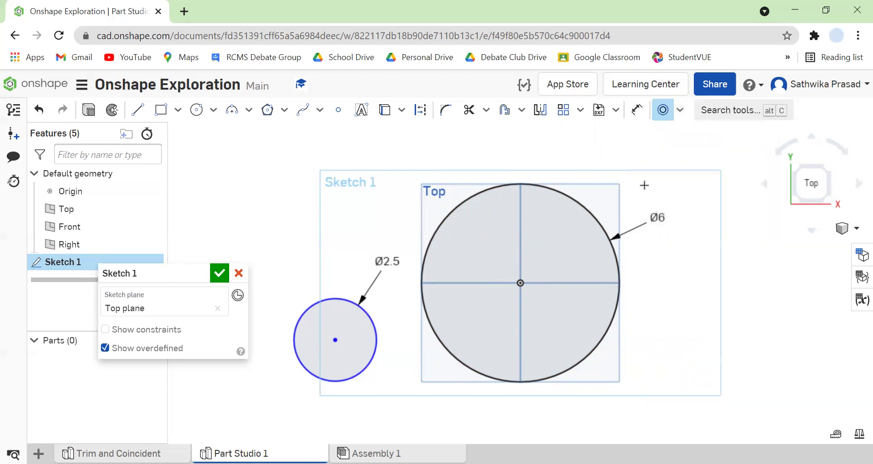
left_click(336, 341)
left_click(521, 284)
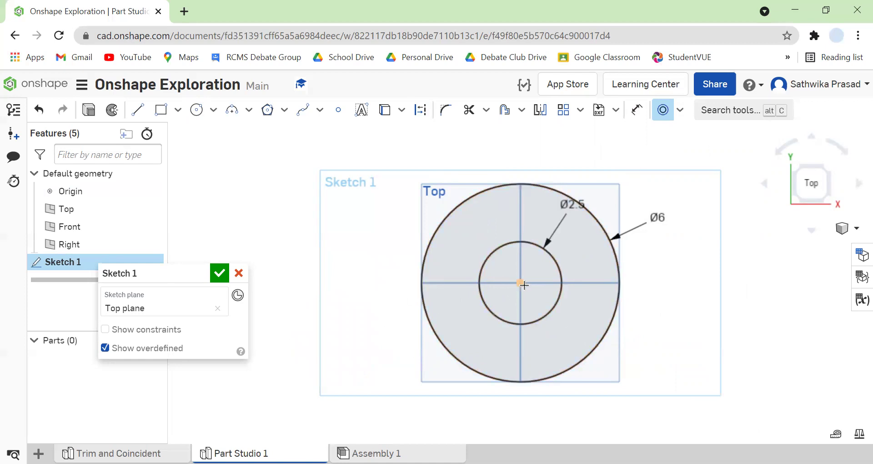
left_click(664, 110)
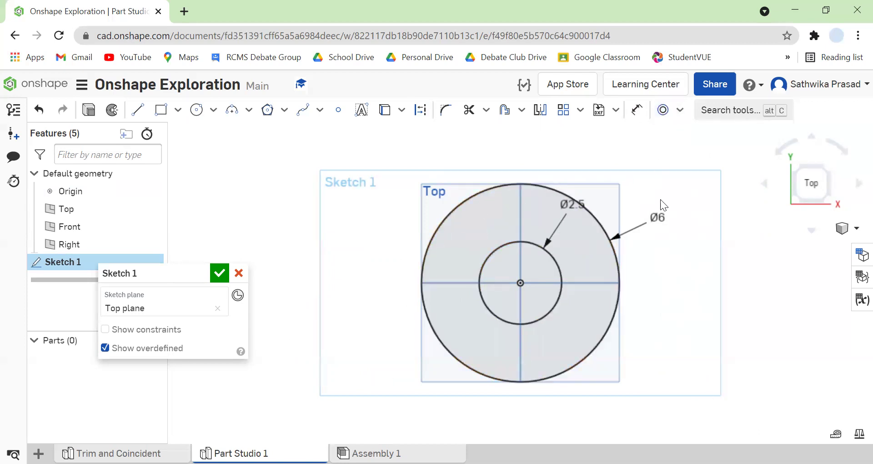
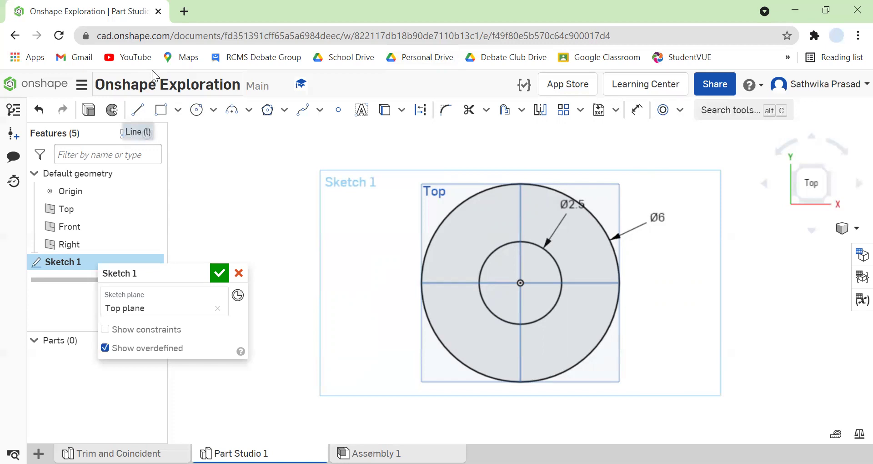
left_click(137, 110)
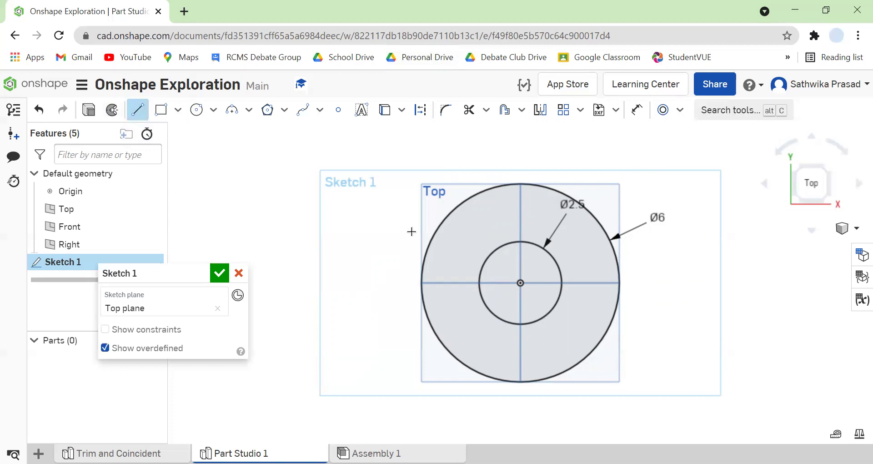
left_click(680, 109)
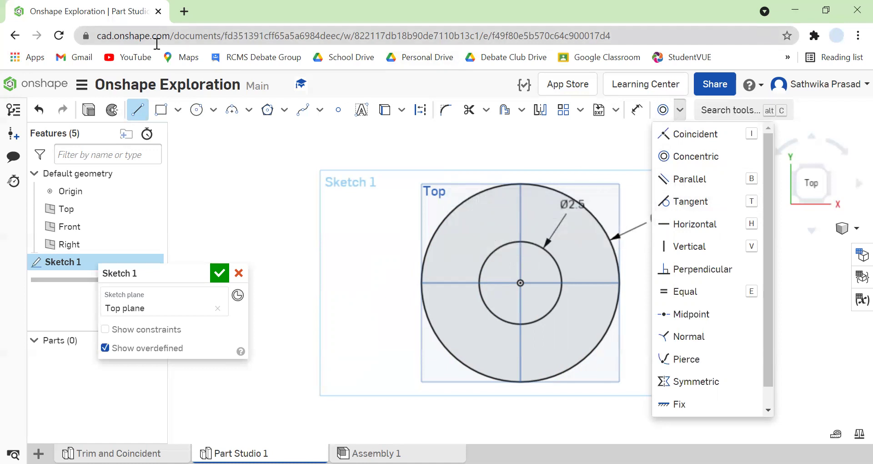
Look up the definition of "tangent" in a separate Google search and return to the sketch
left_click(185, 11)
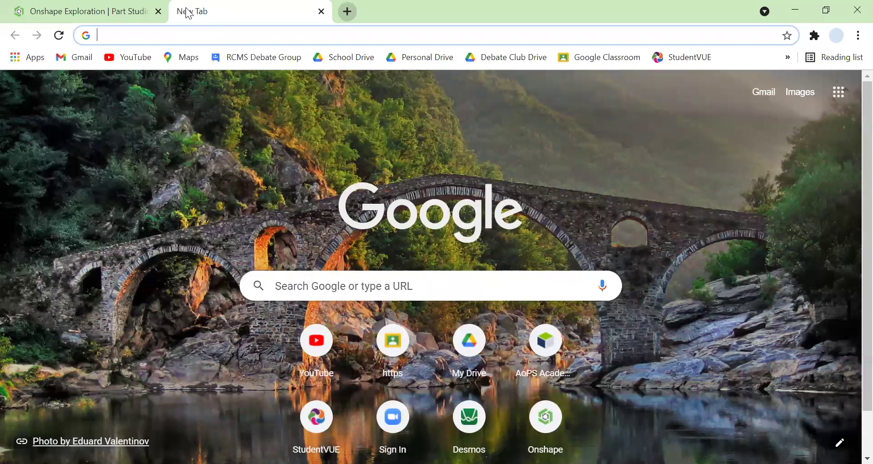
type("tange")
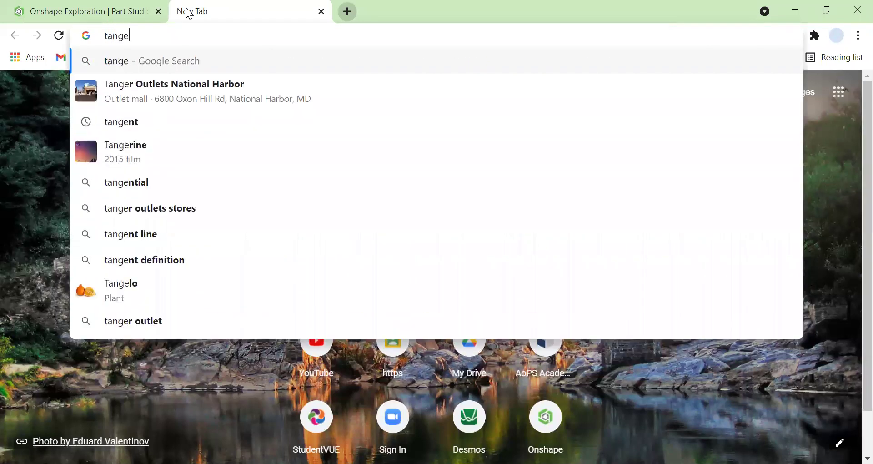
type("bt")
key("Down")
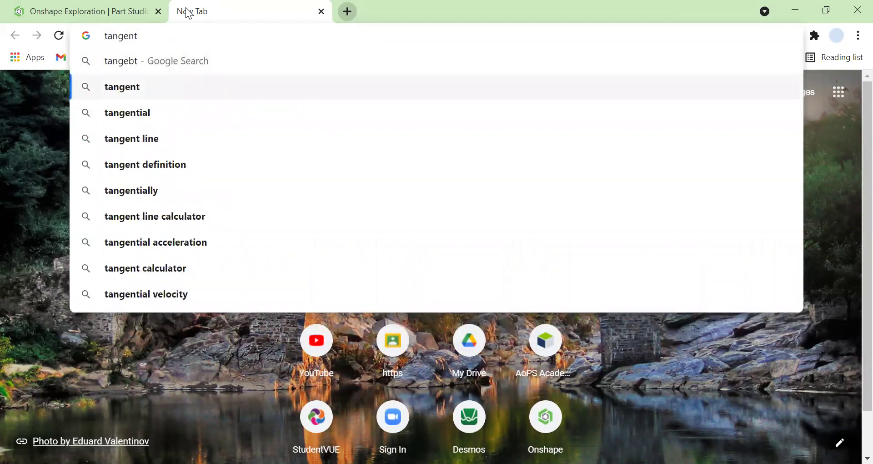
key("Return")
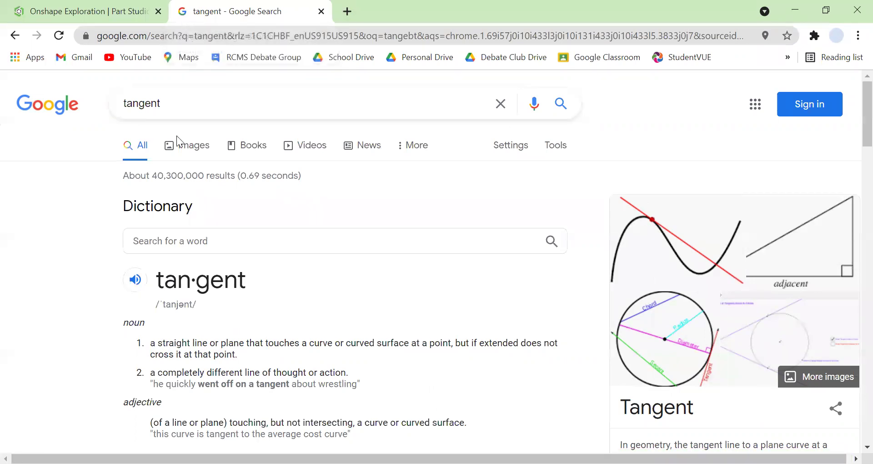
key("ctrl+w")
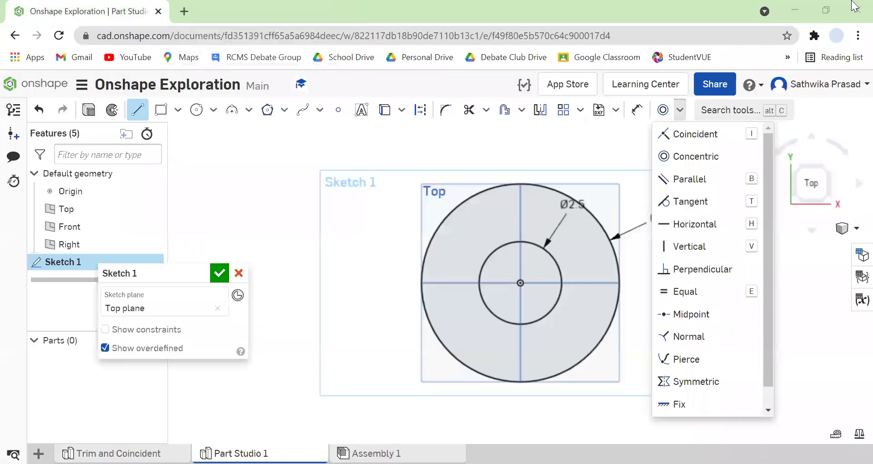
Sketch a horizontal line about 8.8 in long across the upper part of both circles, extending past the large circle on both sides
left_click(135, 112)
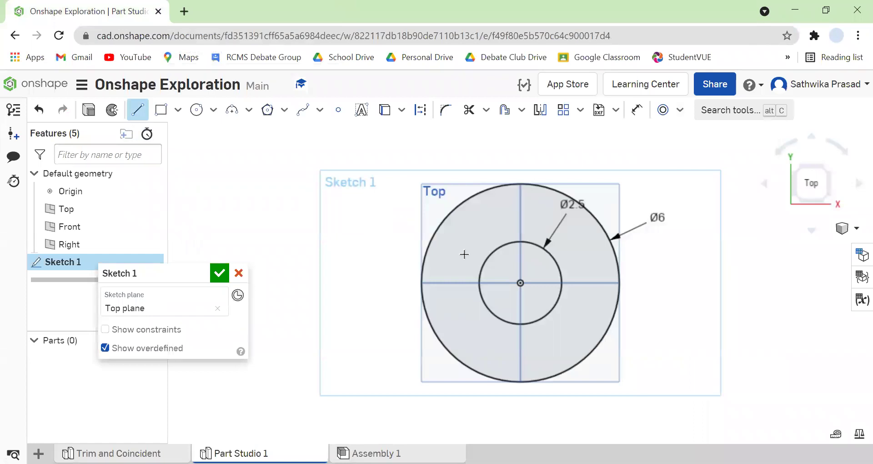
left_click(405, 251)
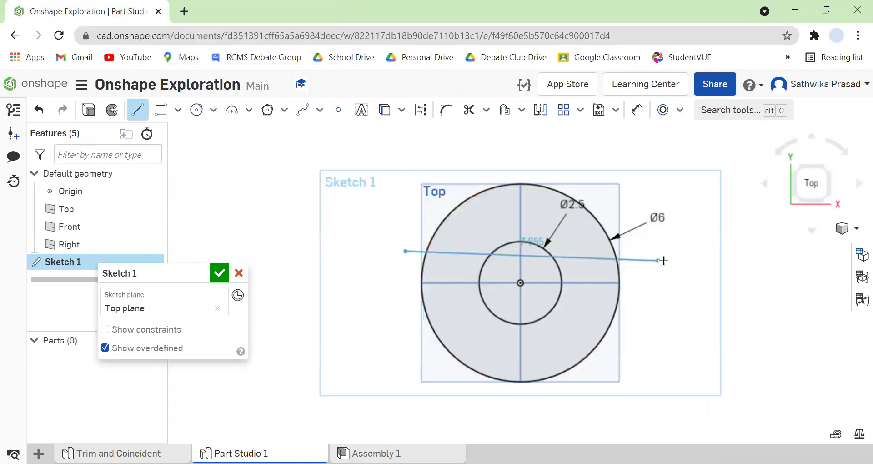
left_click(696, 251)
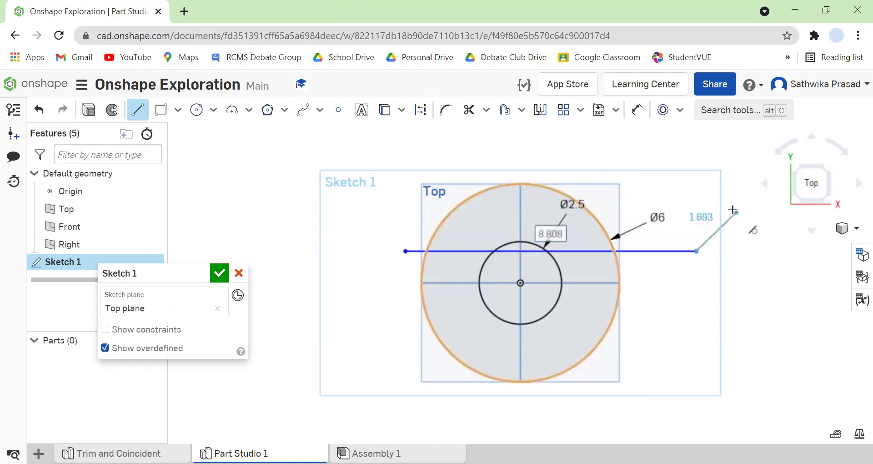
key("Escape")
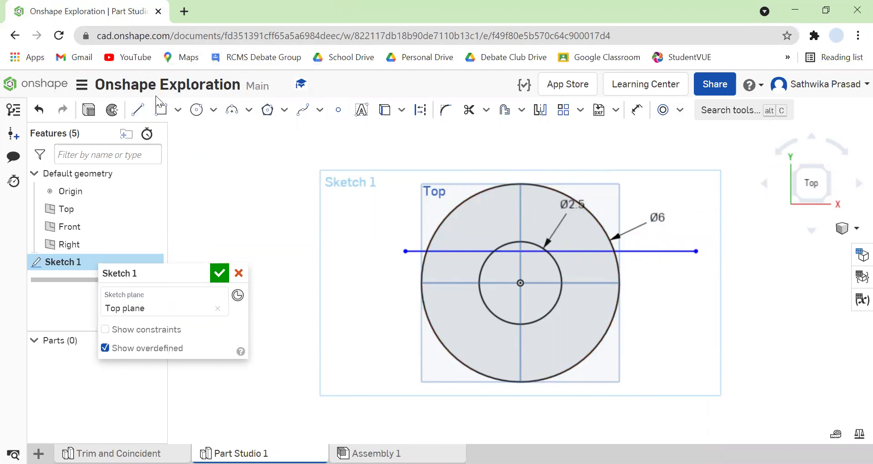
Sketch a second, slightly sloping line above the large circle, rising to the right
left_click(138, 110)
left_click(427, 161)
left_click(668, 151)
key("Escape")
key("Escape")
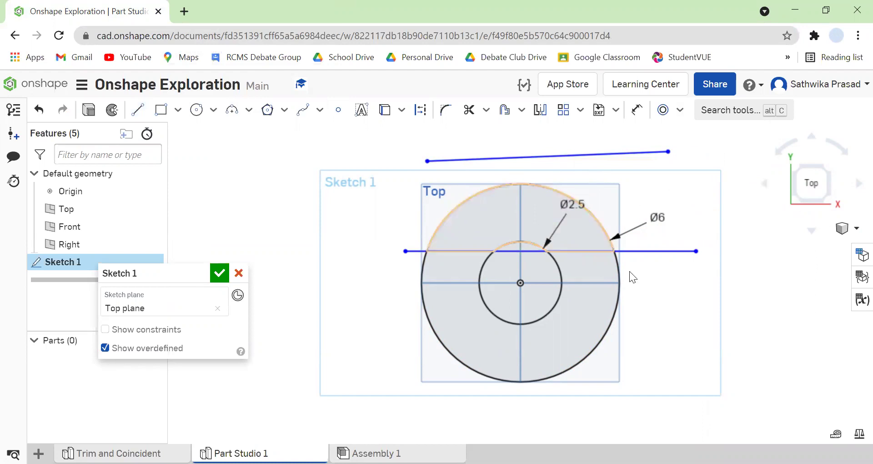
Dimension the length of the horizontal line crossing the circles to 8 in
left_click(638, 112)
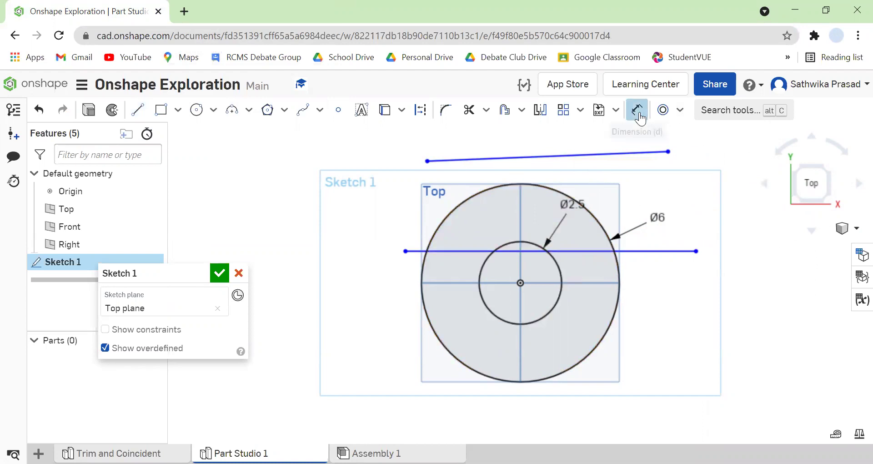
left_click(669, 251)
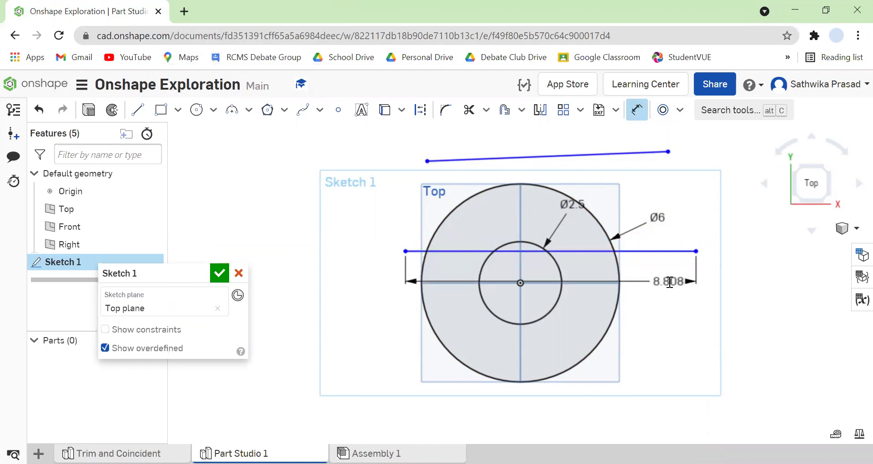
left_click(670, 281)
key("Return")
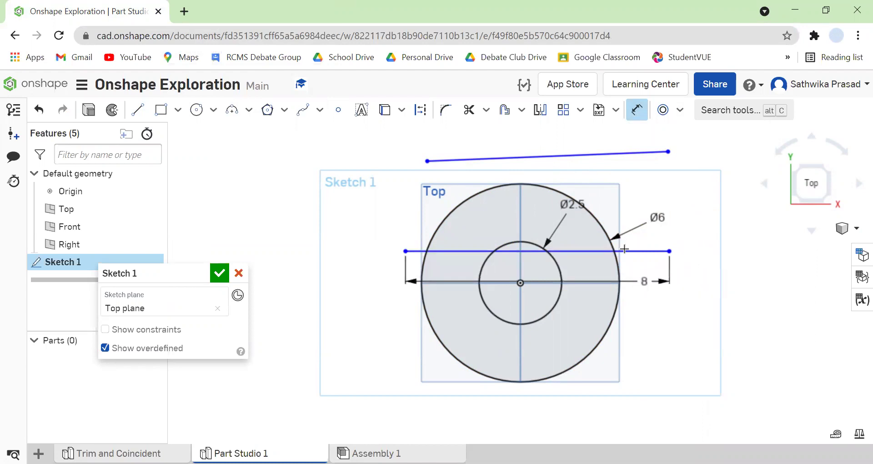
Dimension the length of the sloping line above the large circle to 7 in
left_click(558, 156)
left_click(530, 145)
type("7")
key("Return")
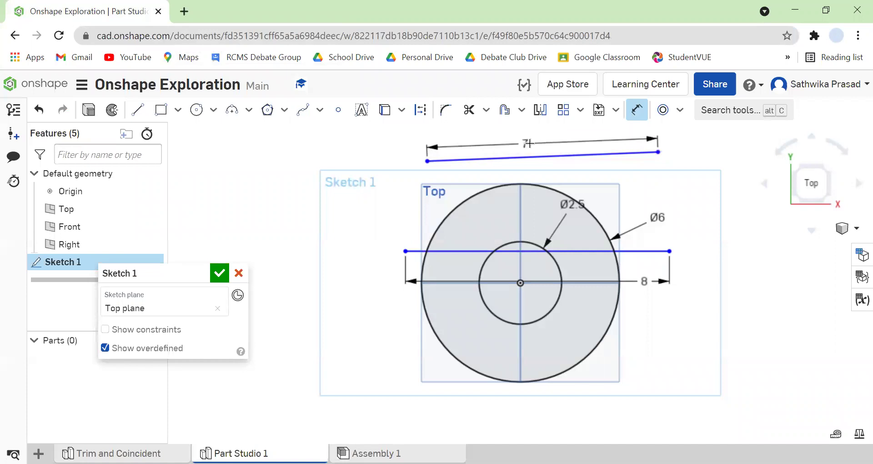
key("Escape")
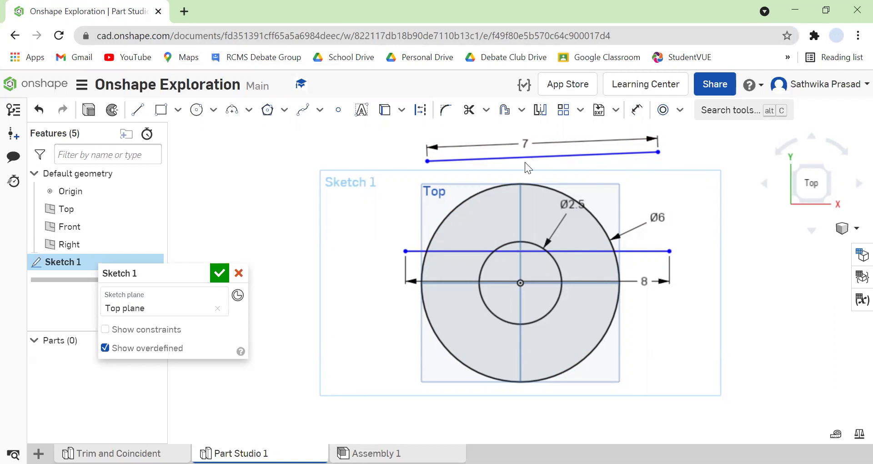
Apply a Tangent constraint between the 8 in horizontal line and the 2.5 in circle
left_click(605, 251)
left_click(613, 178)
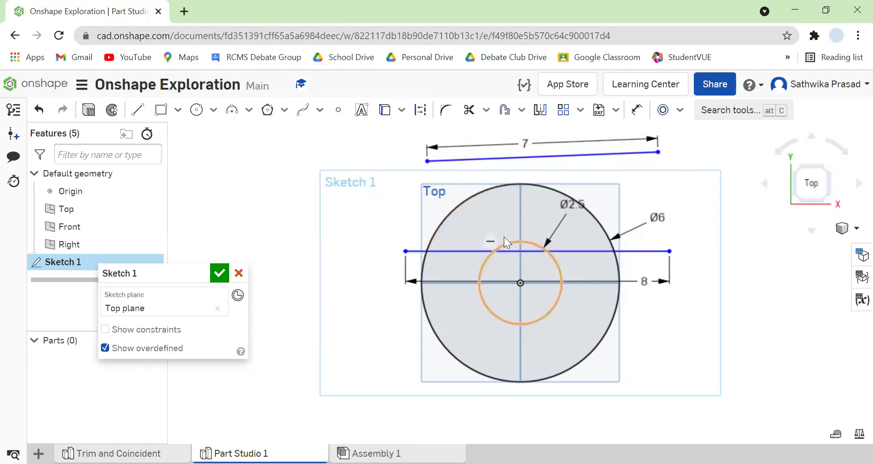
left_click(680, 110)
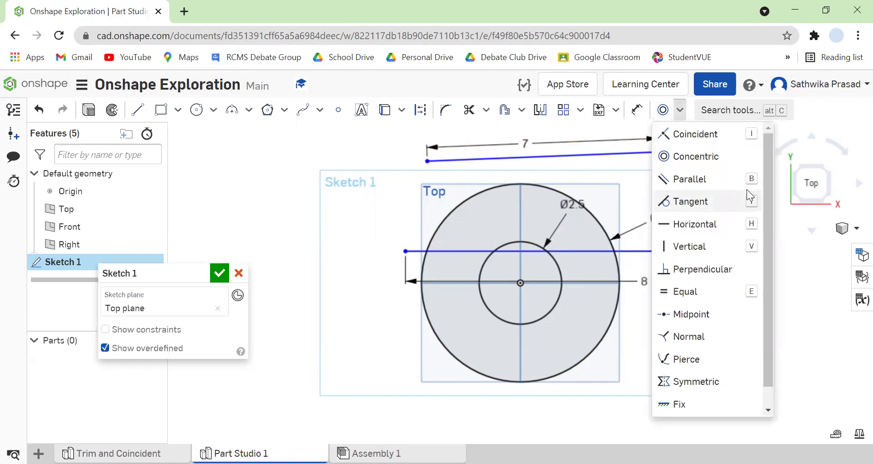
left_click(726, 201)
left_click(622, 251)
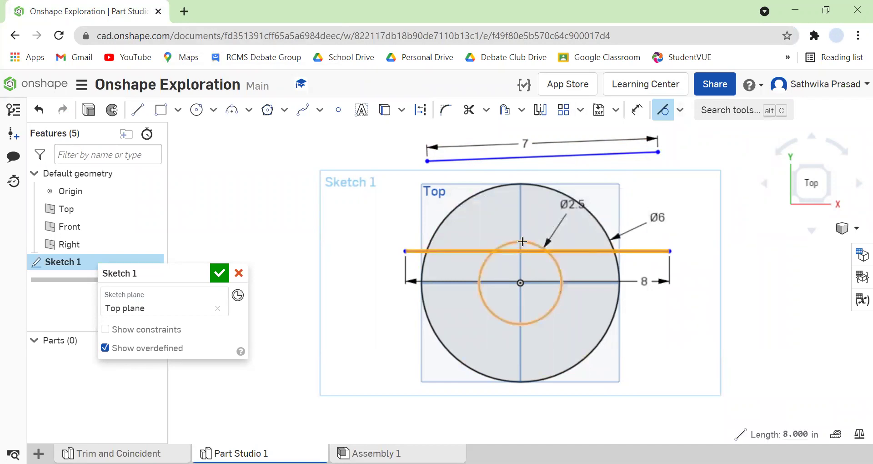
left_click(522, 241)
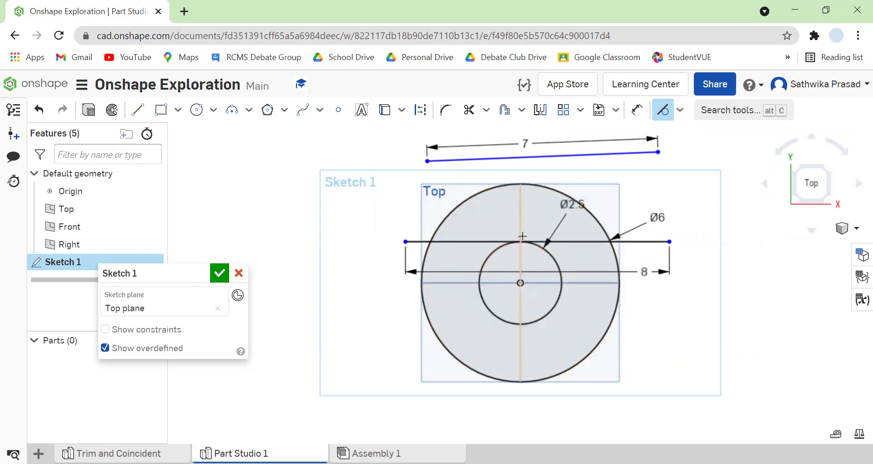
Place a sketch point where the 8 in line touches the top of the 2.5 in circle
scroll(522, 236, "up", 2)
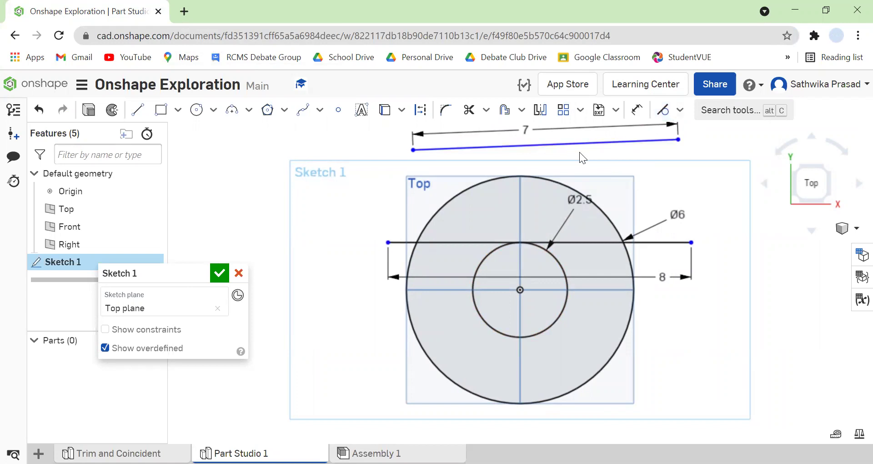
left_click(338, 110)
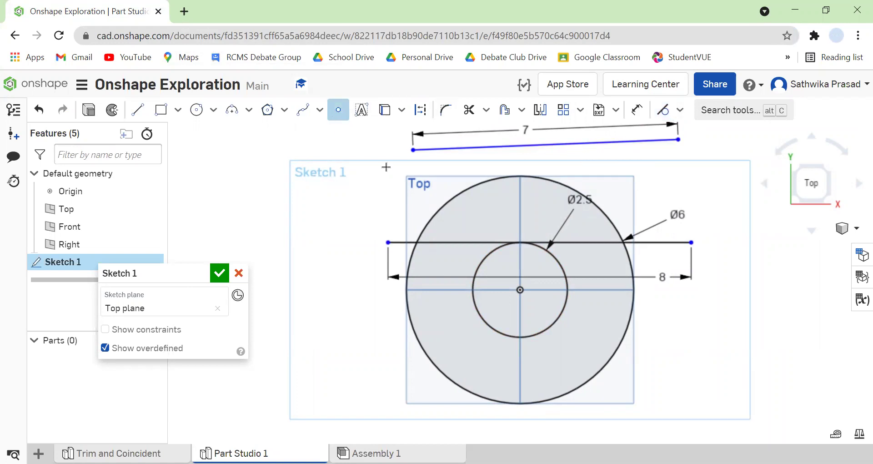
left_click(519, 243)
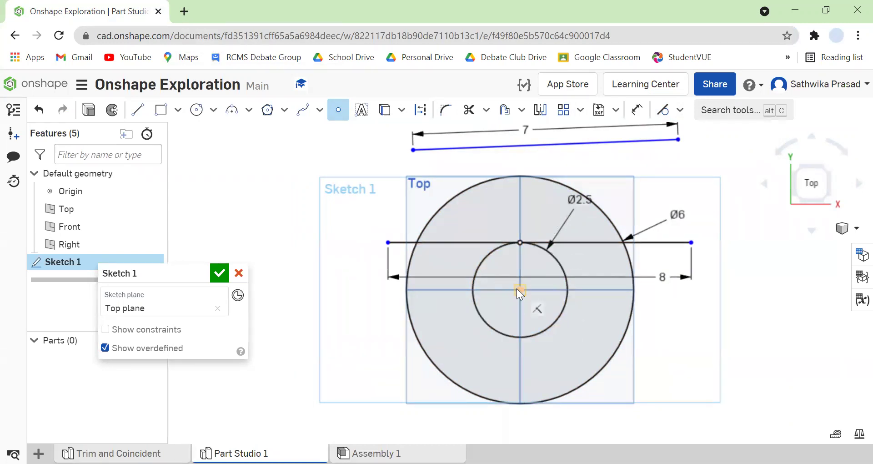
key("Escape")
Apply a Tangent constraint between the sloping 7 in line and the 6 in circle
left_click(663, 109)
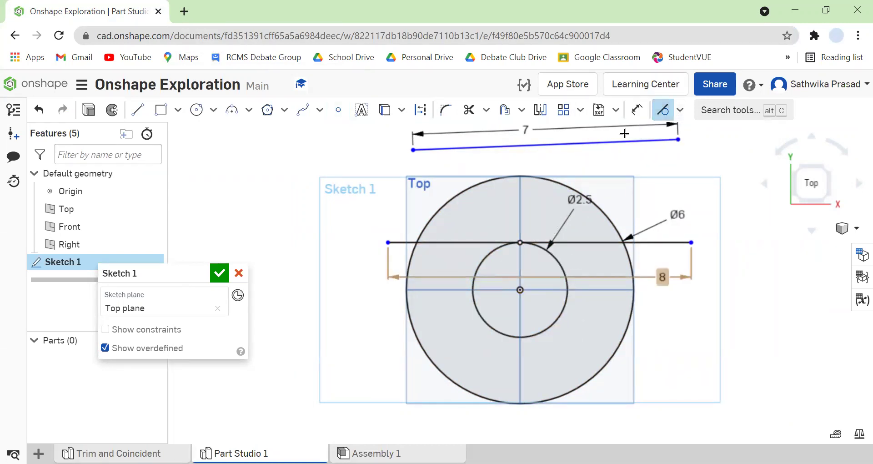
left_click(585, 141)
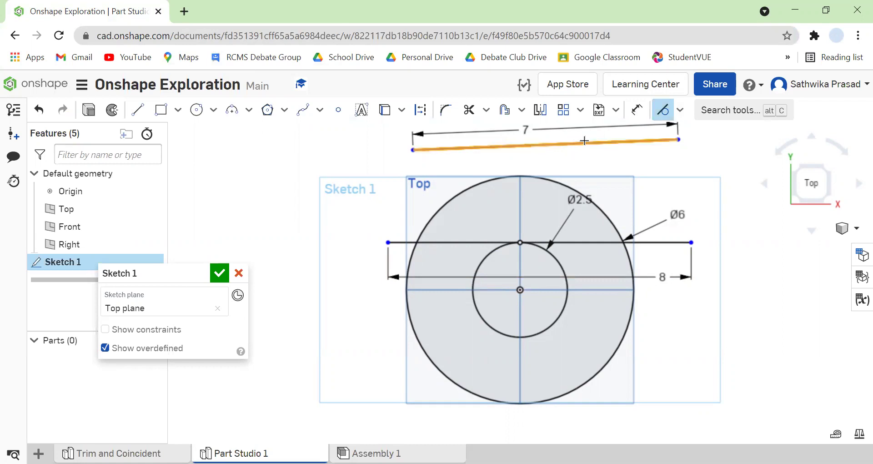
left_click(520, 176)
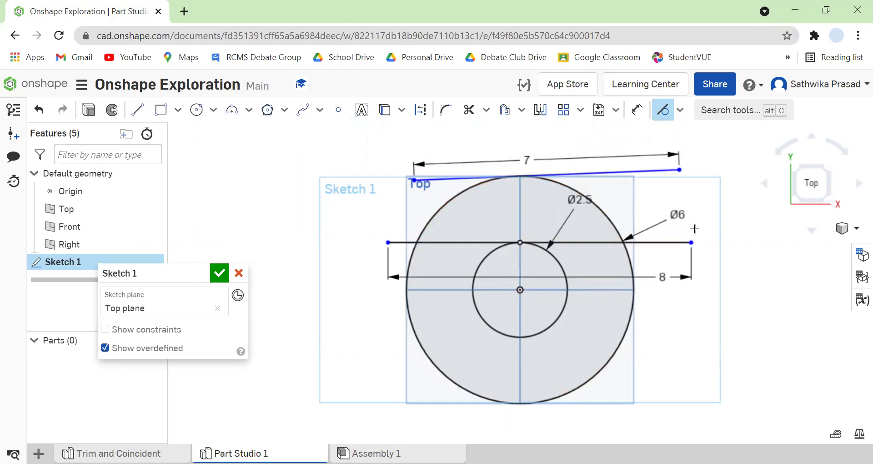
Apply a Parallel constraint between the 7 in line and the 8 in line
left_click(680, 113)
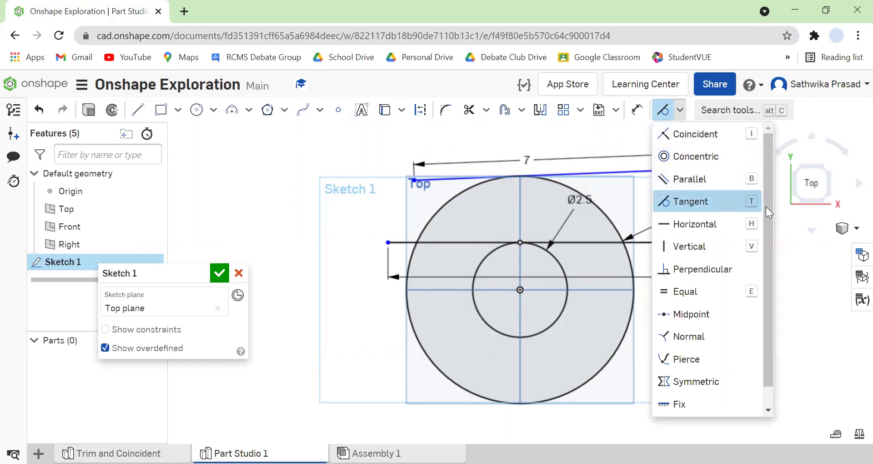
left_click(690, 178)
left_click(627, 173)
left_click(642, 243)
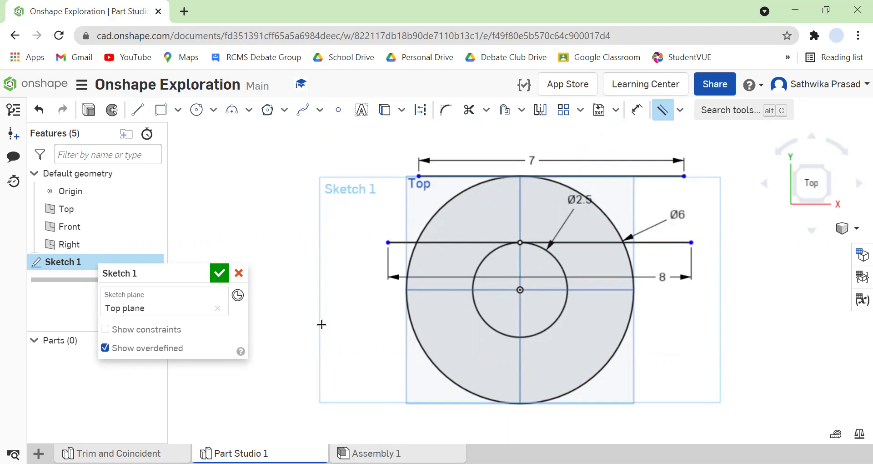
left_click(663, 109)
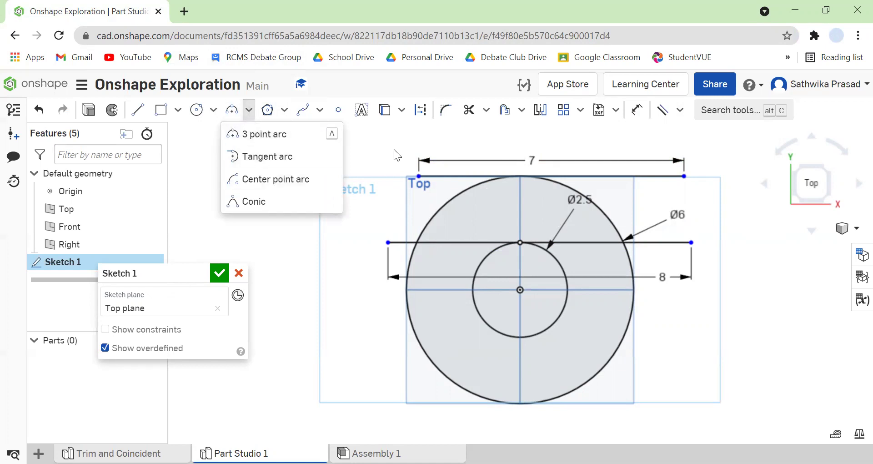
left_click(287, 243)
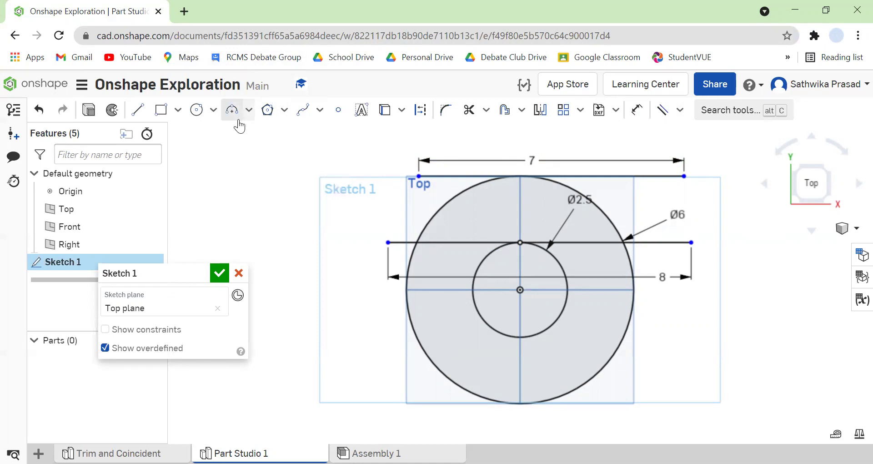
left_click(680, 110)
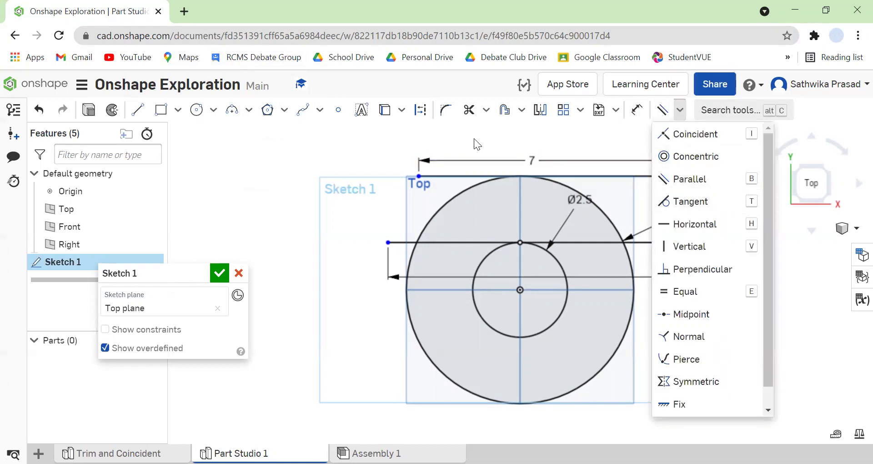
left_click(406, 132)
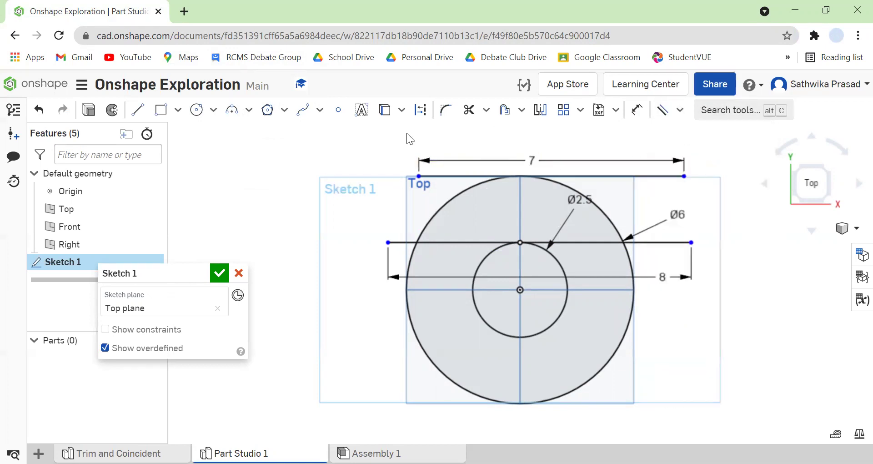
left_click(238, 121)
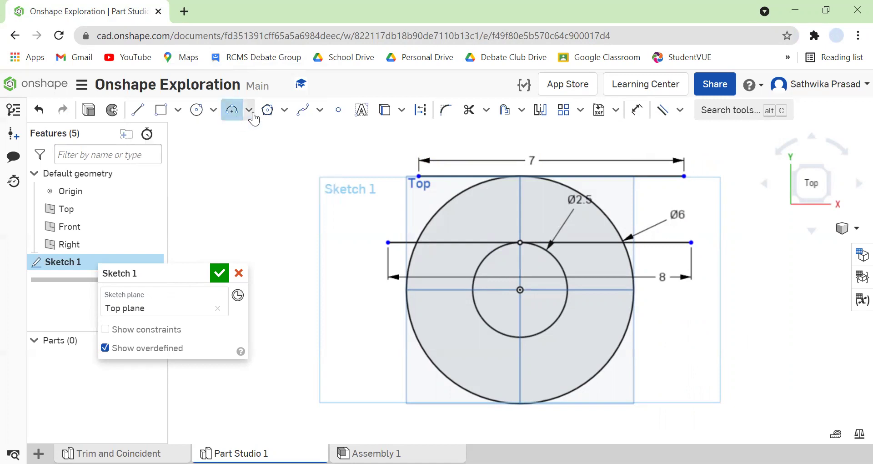
left_click(249, 110)
left_click(266, 134)
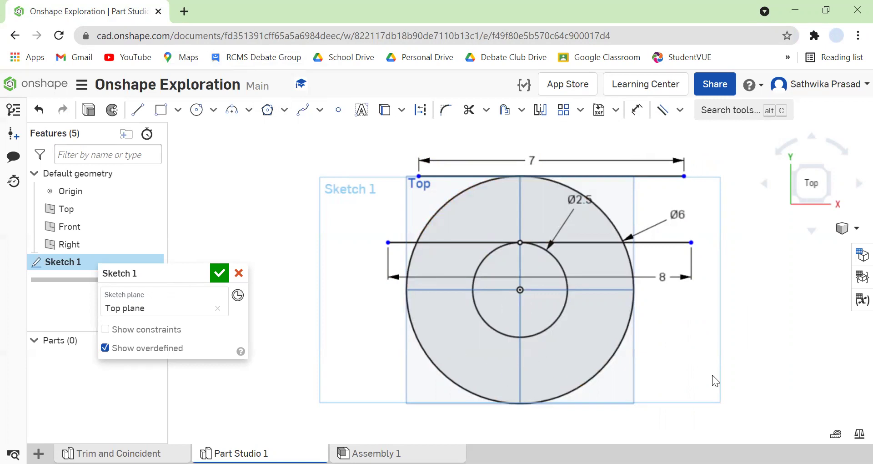
Sketch a three-point arc of about 9.33 in radius above the 8 in line, joining the line's two endpoints
left_click(391, 243)
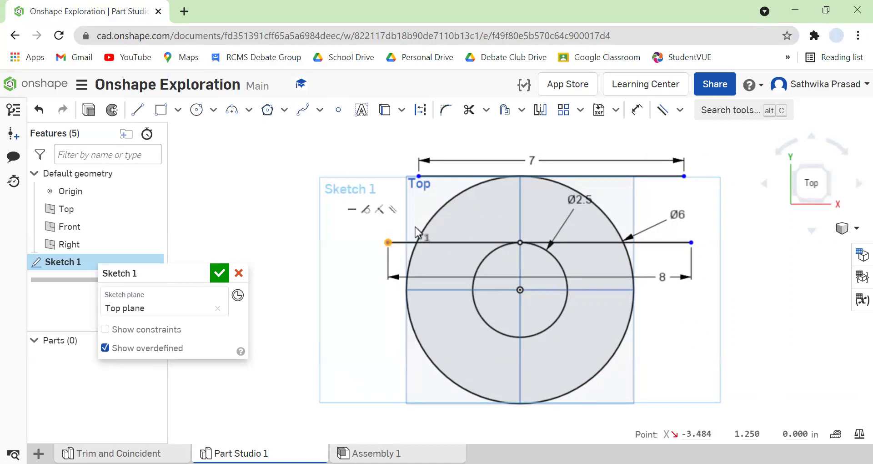
left_click(232, 110)
left_click(388, 243)
left_click(691, 242)
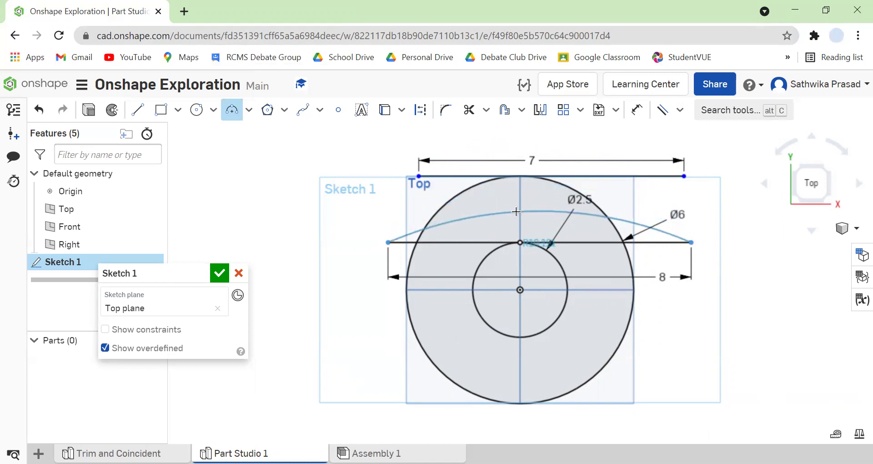
left_click(536, 209)
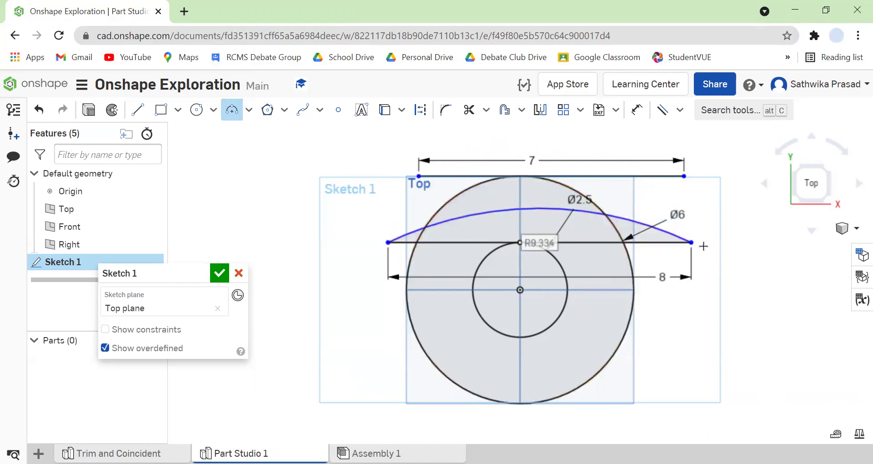
Sketch a three-point arc of about 5.96 in radius above the 7 in line, joining the line's two endpoints
left_click(418, 177)
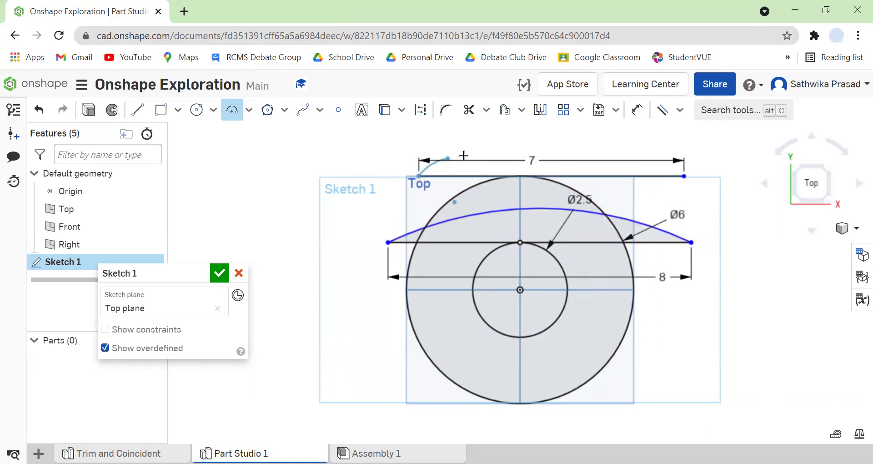
left_click(685, 176)
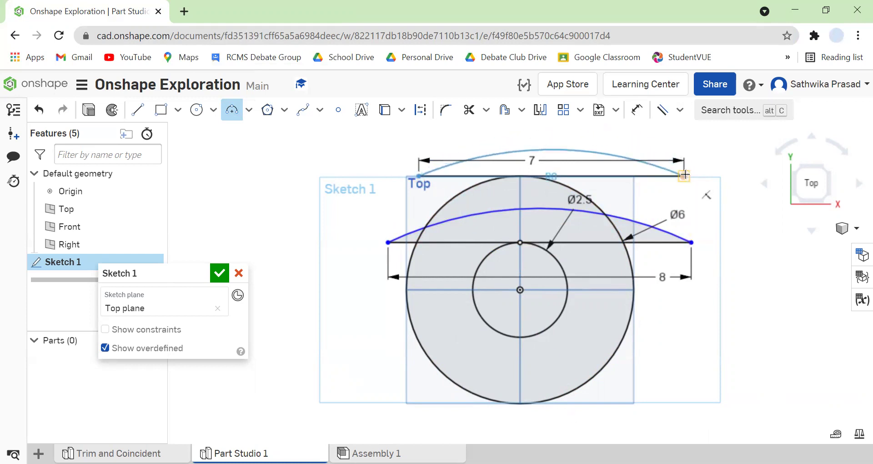
left_click(553, 133)
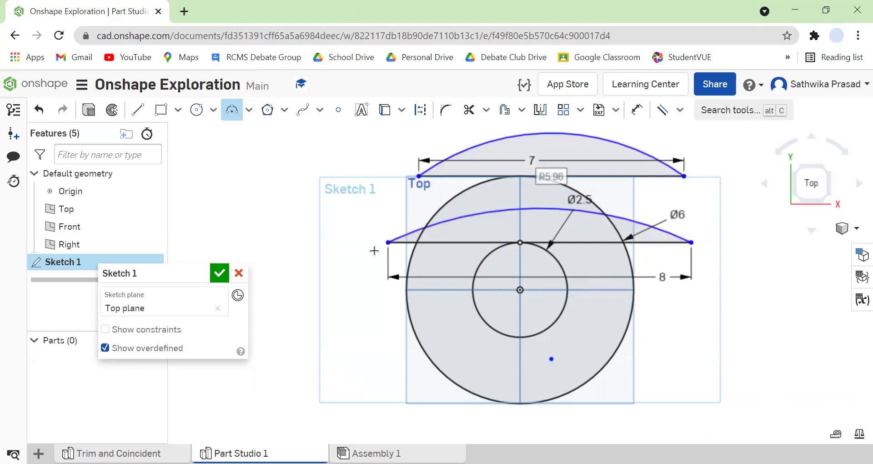
key("Escape")
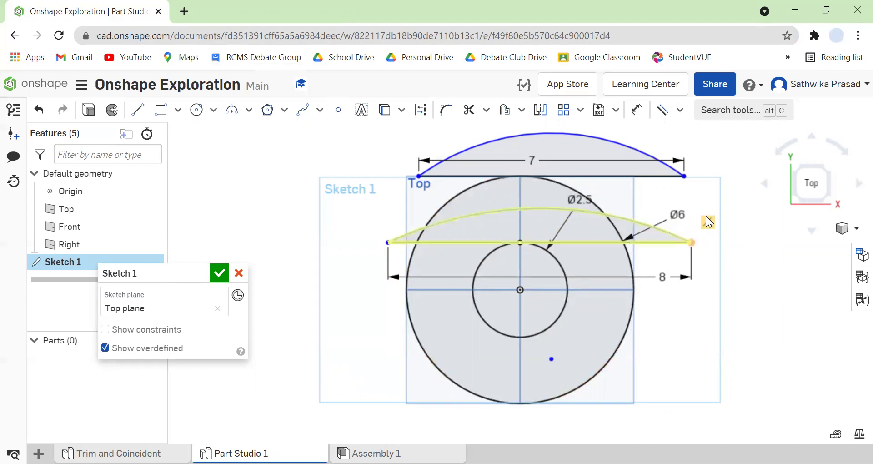
Delete the Coincident constraints that tie both ends of the lower arc to the 8 in line
left_click(709, 223)
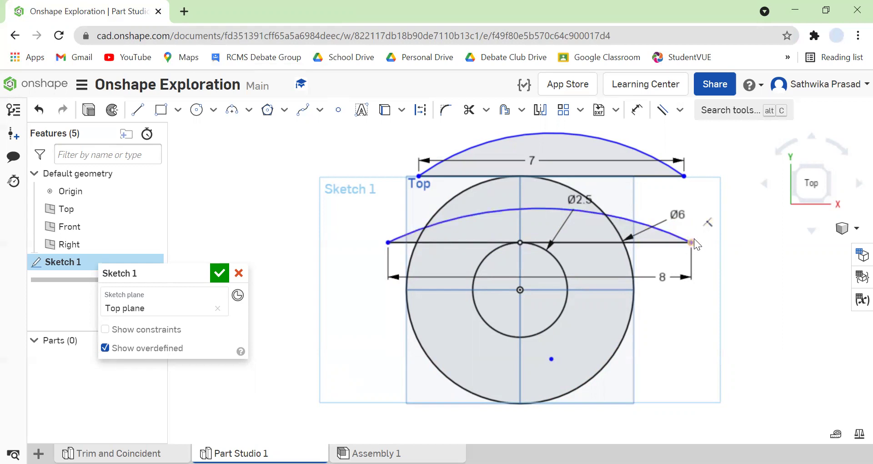
left_click(709, 222)
right_click(711, 222)
left_click(764, 357)
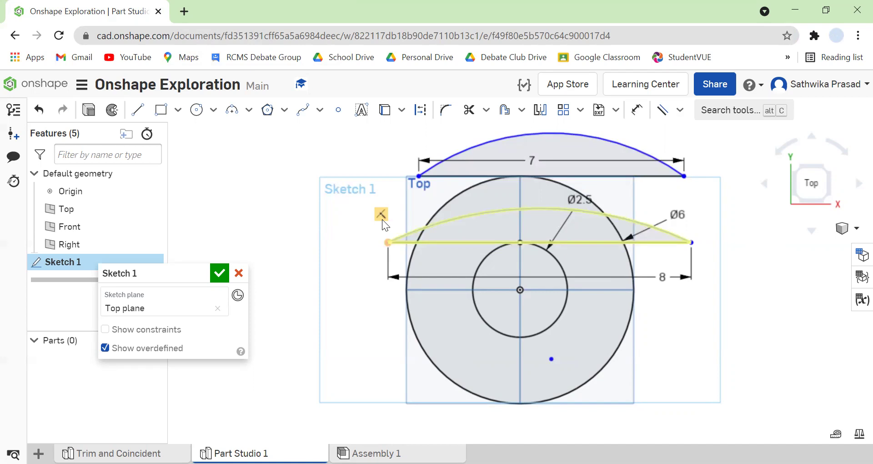
right_click(382, 219)
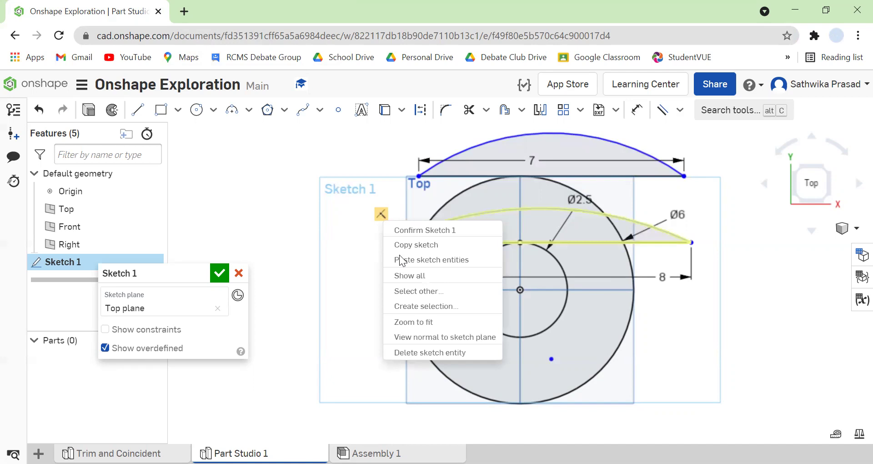
left_click(439, 352)
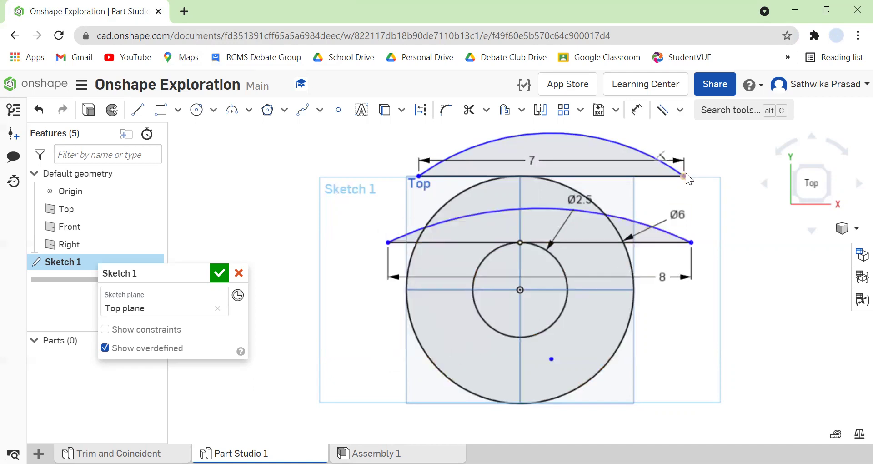
Delete the Coincident constraints that tie both ends of the upper arc to the 7 in line
right_click(663, 157)
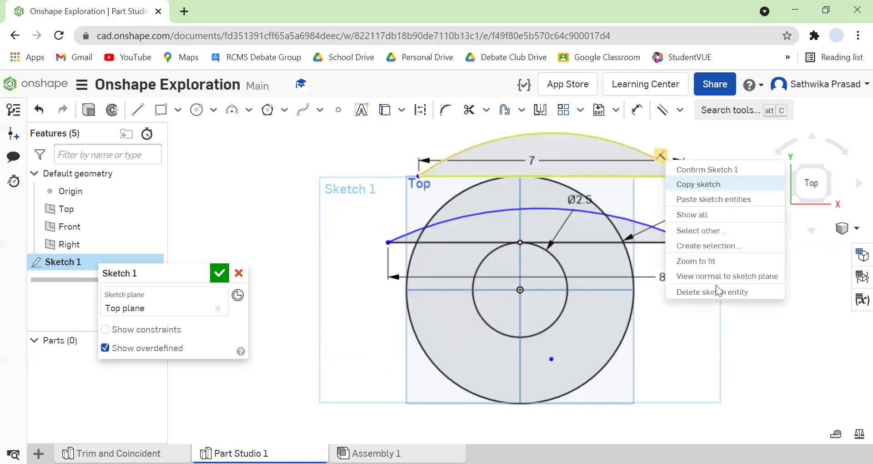
left_click(726, 299)
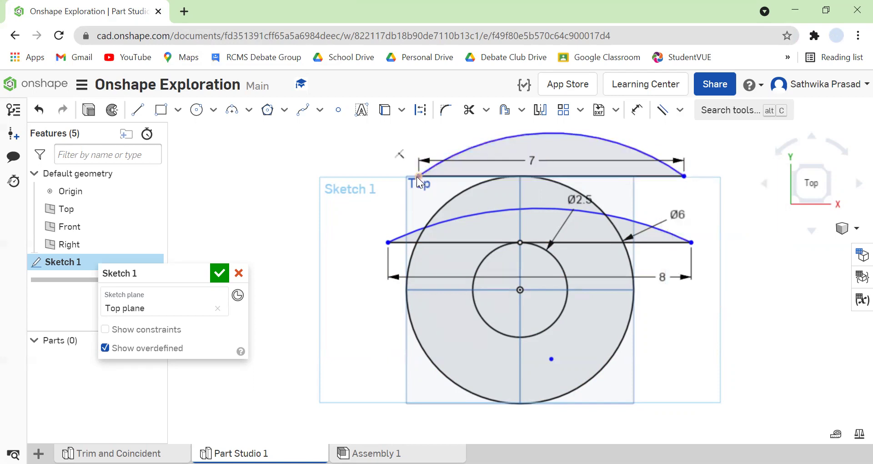
right_click(402, 159)
left_click(503, 294)
Apply a Concentric constraint between the upper arc and the lower arc
left_click(680, 110)
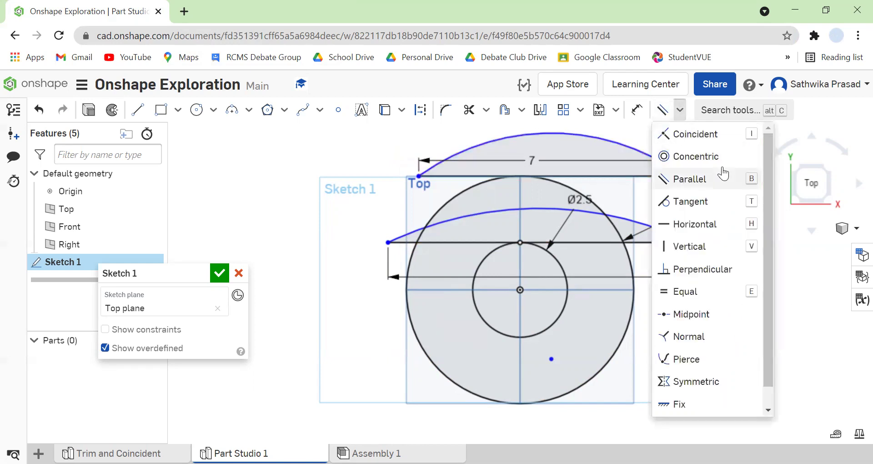
left_click(710, 157)
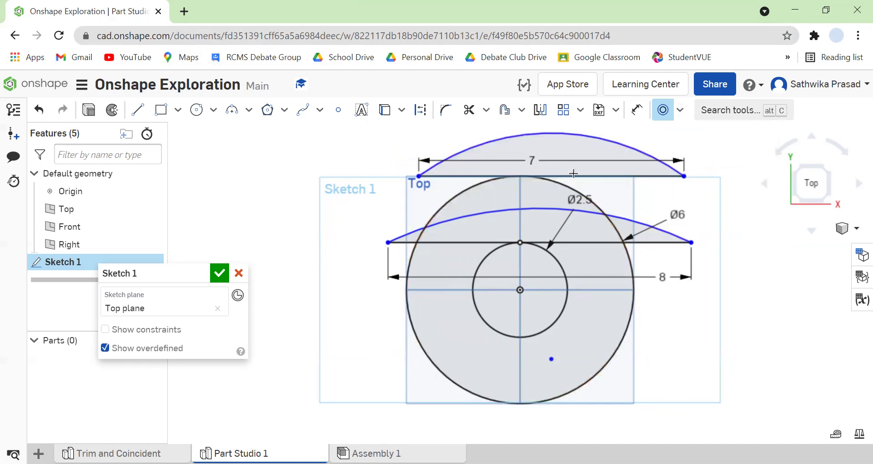
left_click(625, 145)
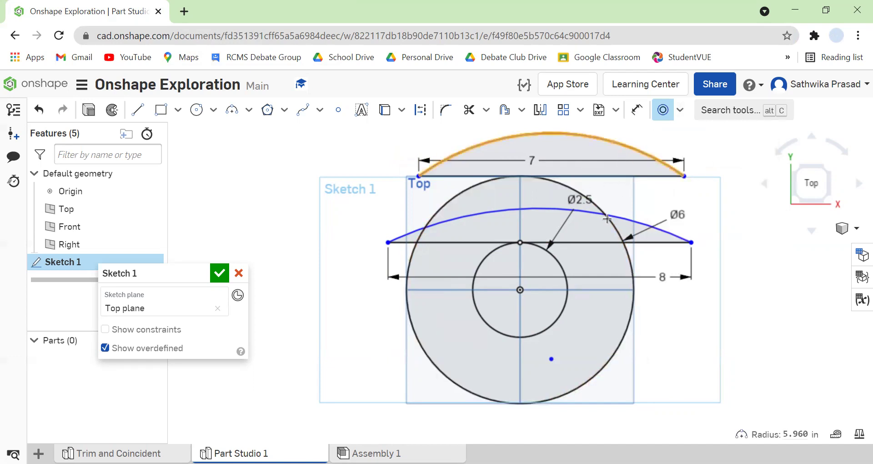
left_click(625, 220)
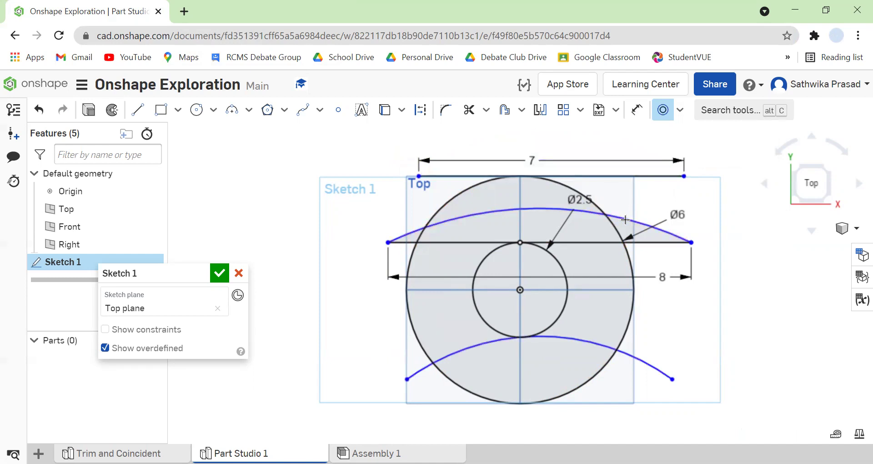